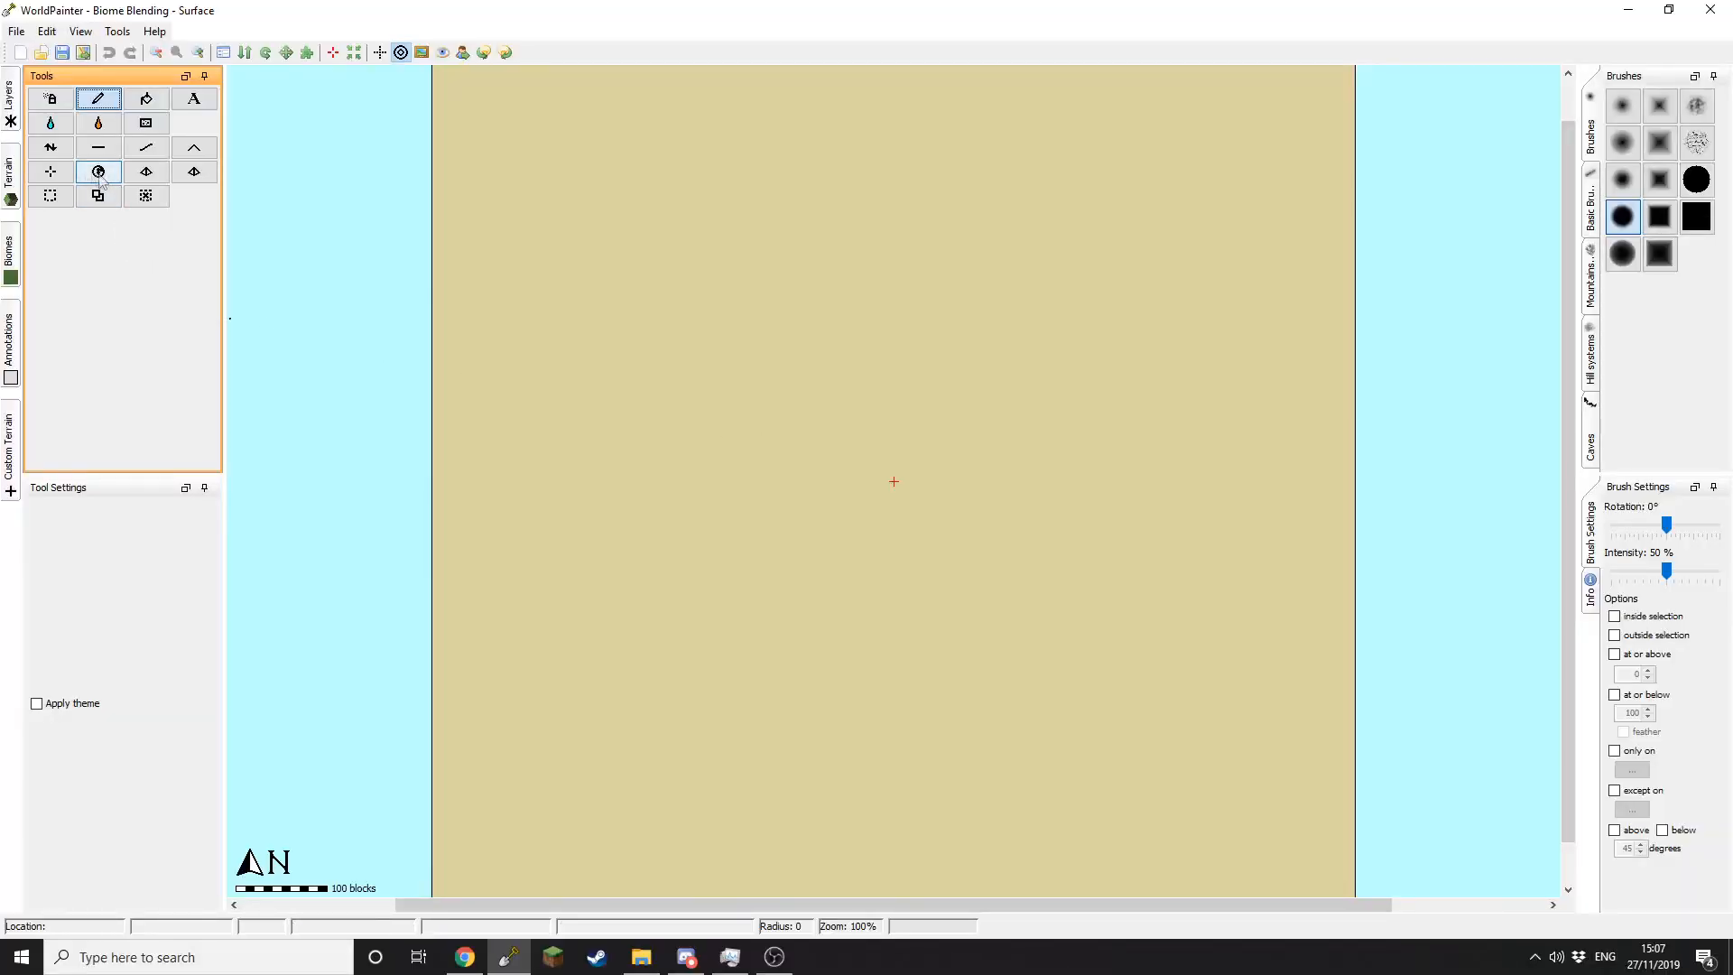
Step: Paint a ridge down the sand map with the height tool at 180°, limited to at-or-below height
left_click(51, 148)
scroll(783, 288, "down", 5, "alt")
scroll(776, 296, "down", 20)
middle_click_drag(715, 290, 709, 289)
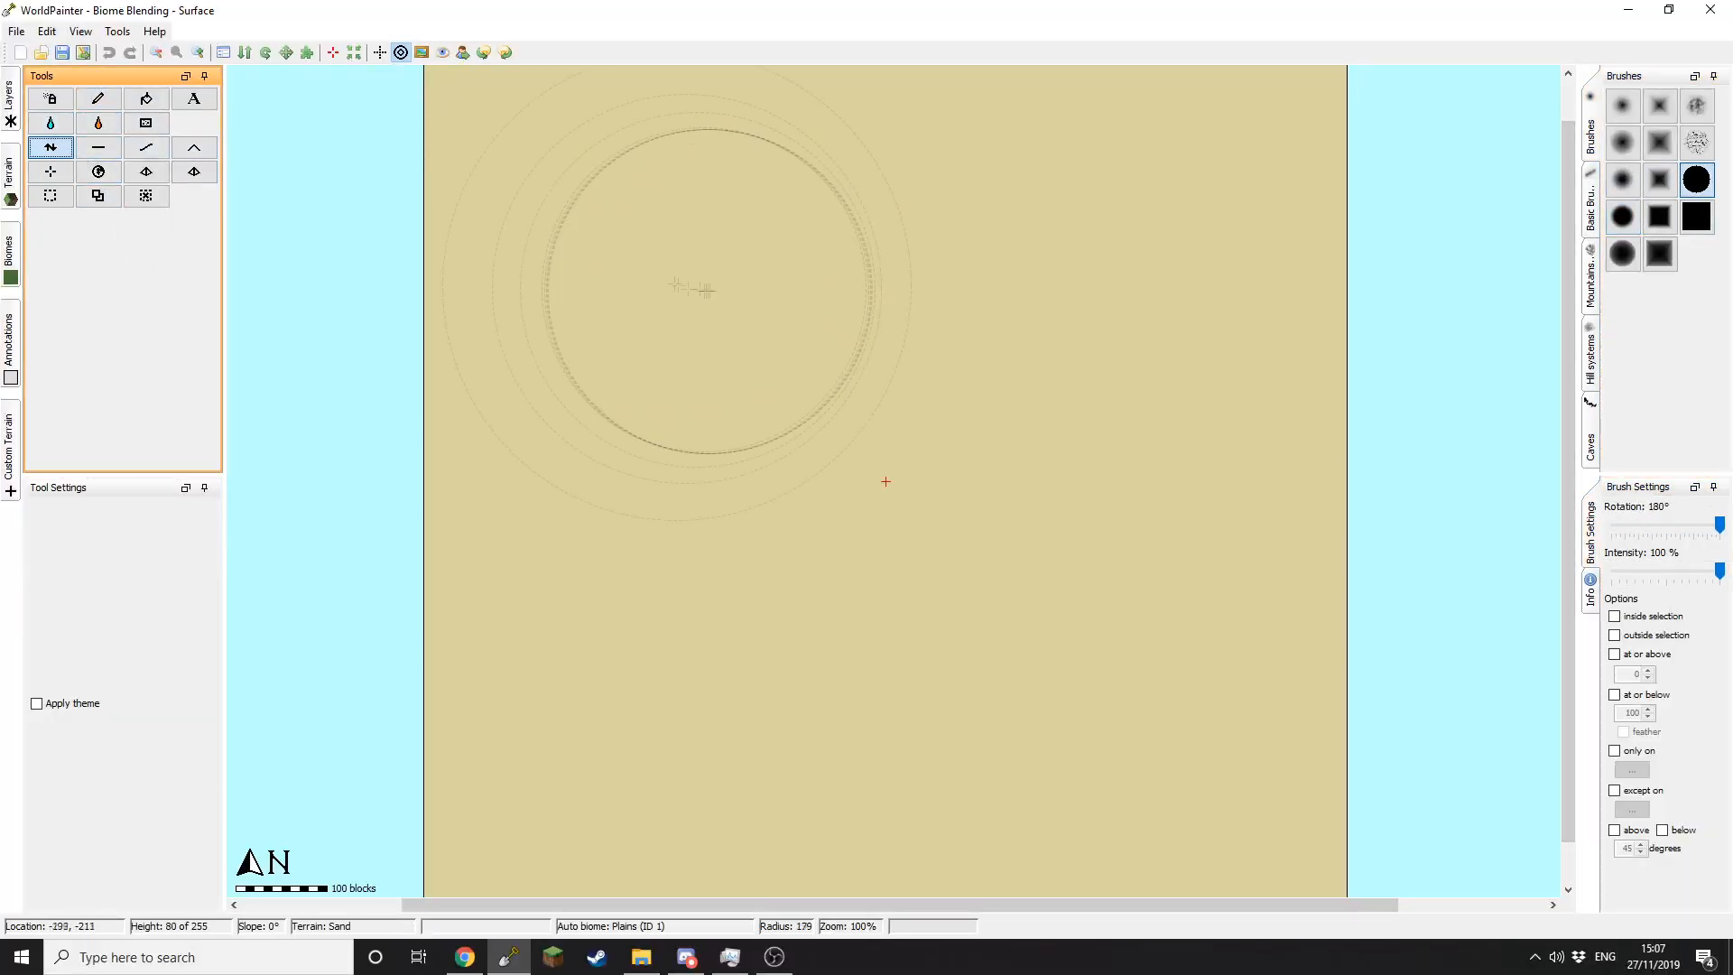
left_click(1614, 695)
left_click_drag(533, 163, 538, 748)
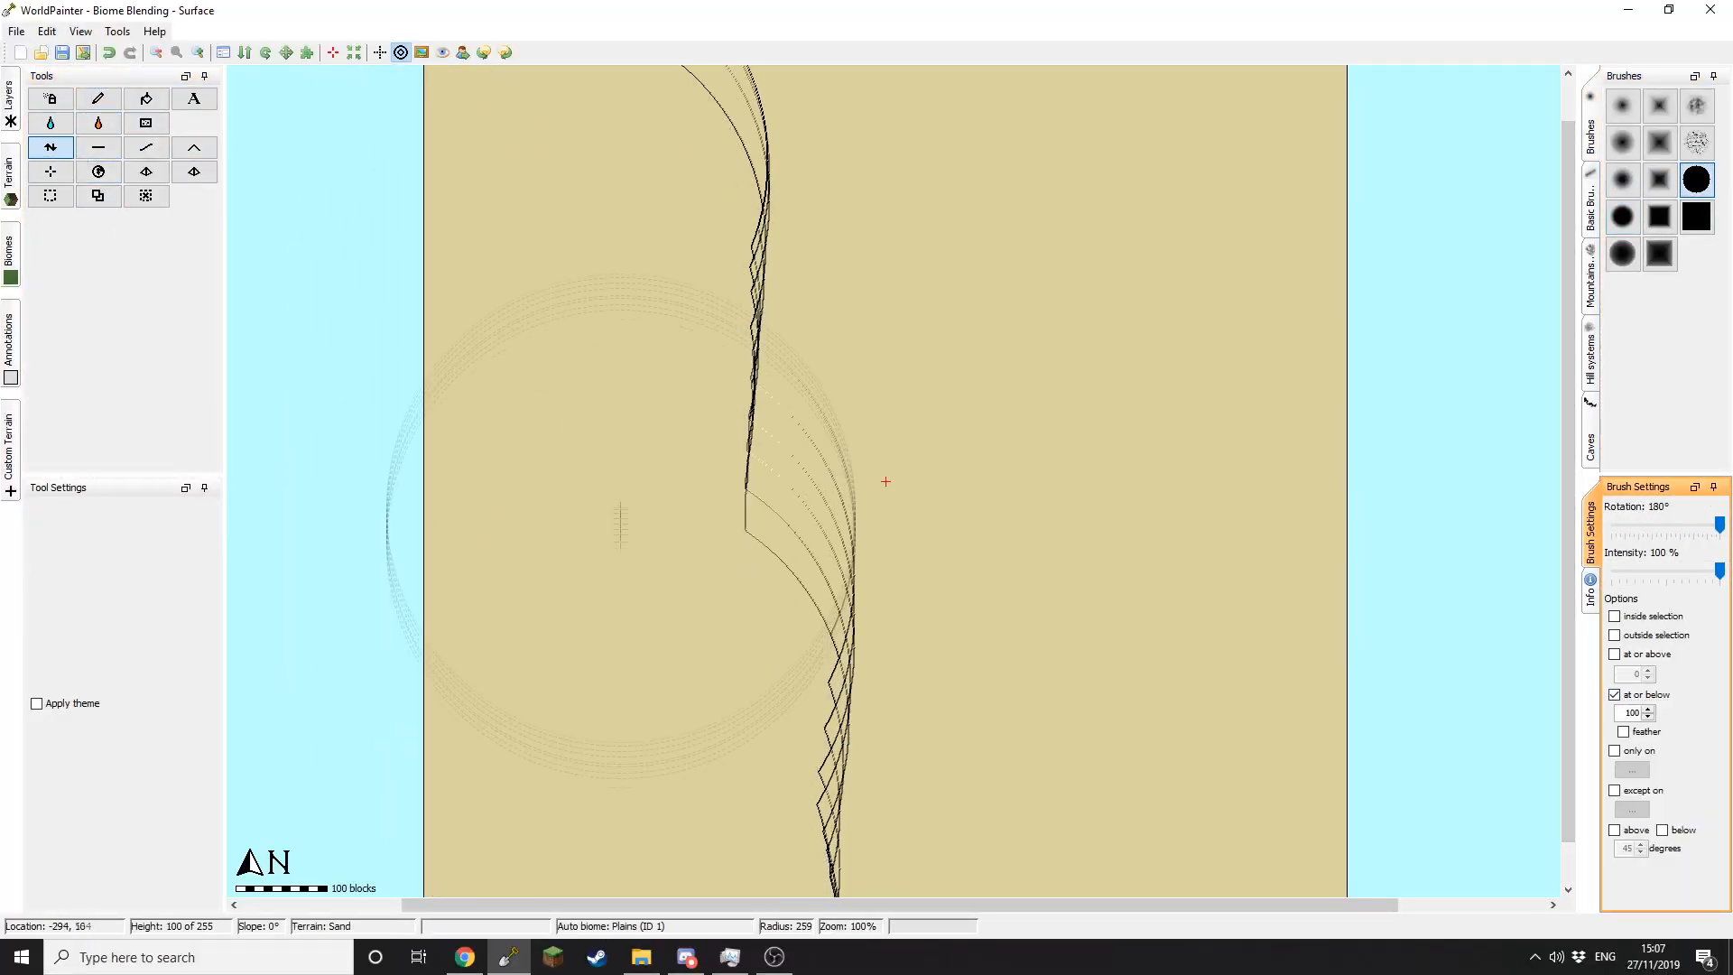
Step: Raise wavy terrain along the central strip using a textured brush at 43% strength, no height limit
left_click(98, 147)
left_click(1590, 208)
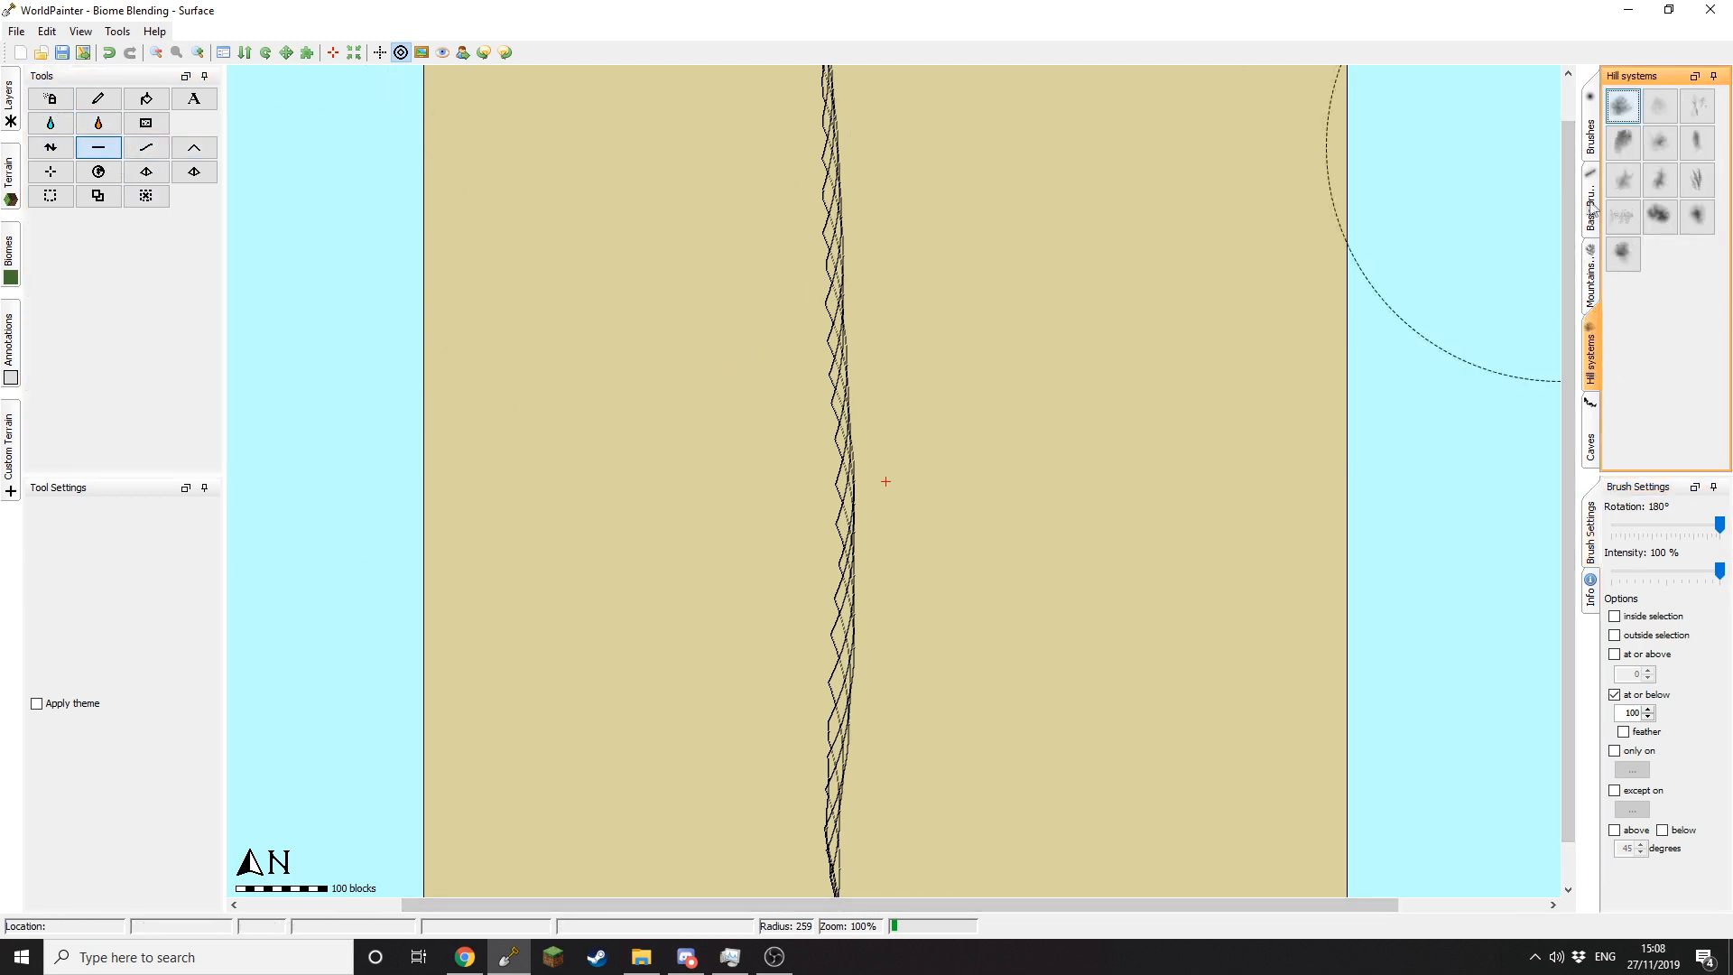
left_click(1696, 180)
left_click_drag(1719, 570, 1657, 570)
left_click(1614, 695)
mouse_move(861, 339)
left_mouse_down()
mouse_move(820, 116)
mouse_move(818, 614)
mouse_move(826, 180)
mouse_move(696, 411)
mouse_move(866, 685)
mouse_move(860, 154)
mouse_move(805, 815)
mouse_move(812, 108)
left_mouse_up()
Step: Finish shaping the central strip and pick a new brush shape rotated to -30°
middle_click_drag(812, 108, 801, 273)
mouse_move(801, 201)
left_mouse_down()
mouse_move(829, 203)
mouse_move(786, 796)
left_mouse_up()
middle_click_drag(786, 796, 809, 202)
left_click(1696, 217)
mouse_move(1719, 524)
left_mouse_down()
mouse_move(1644, 528)
mouse_move(1722, 571)
left_mouse_up()
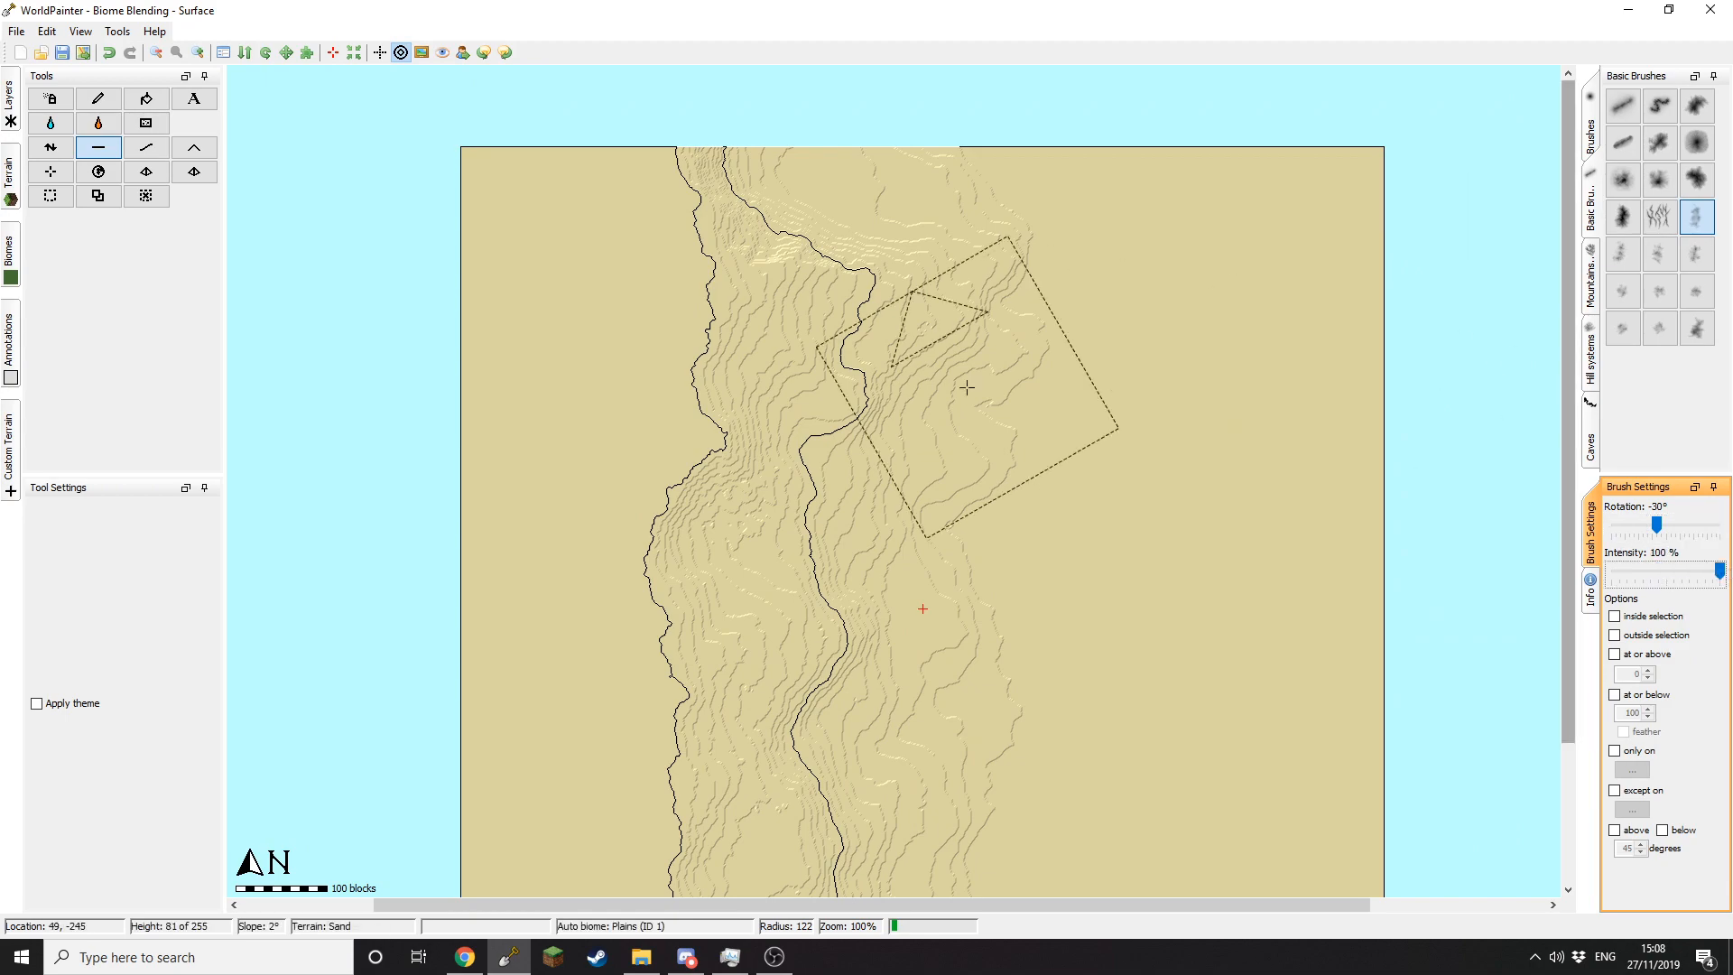
Step: Raise mountains down the left side of the map with the Raise tool at full strength
left_click(51, 147)
scroll(934, 451, "down", 11)
left_click(621, 338)
mouse_move(622, 338)
left_mouse_down()
mouse_move(532, 307)
mouse_move(545, 763)
left_mouse_up()
middle_click_drag(545, 763, 530, 537)
left_click(602, 693)
left_click(602, 693)
middle_click_drag(665, 244, 661, 442)
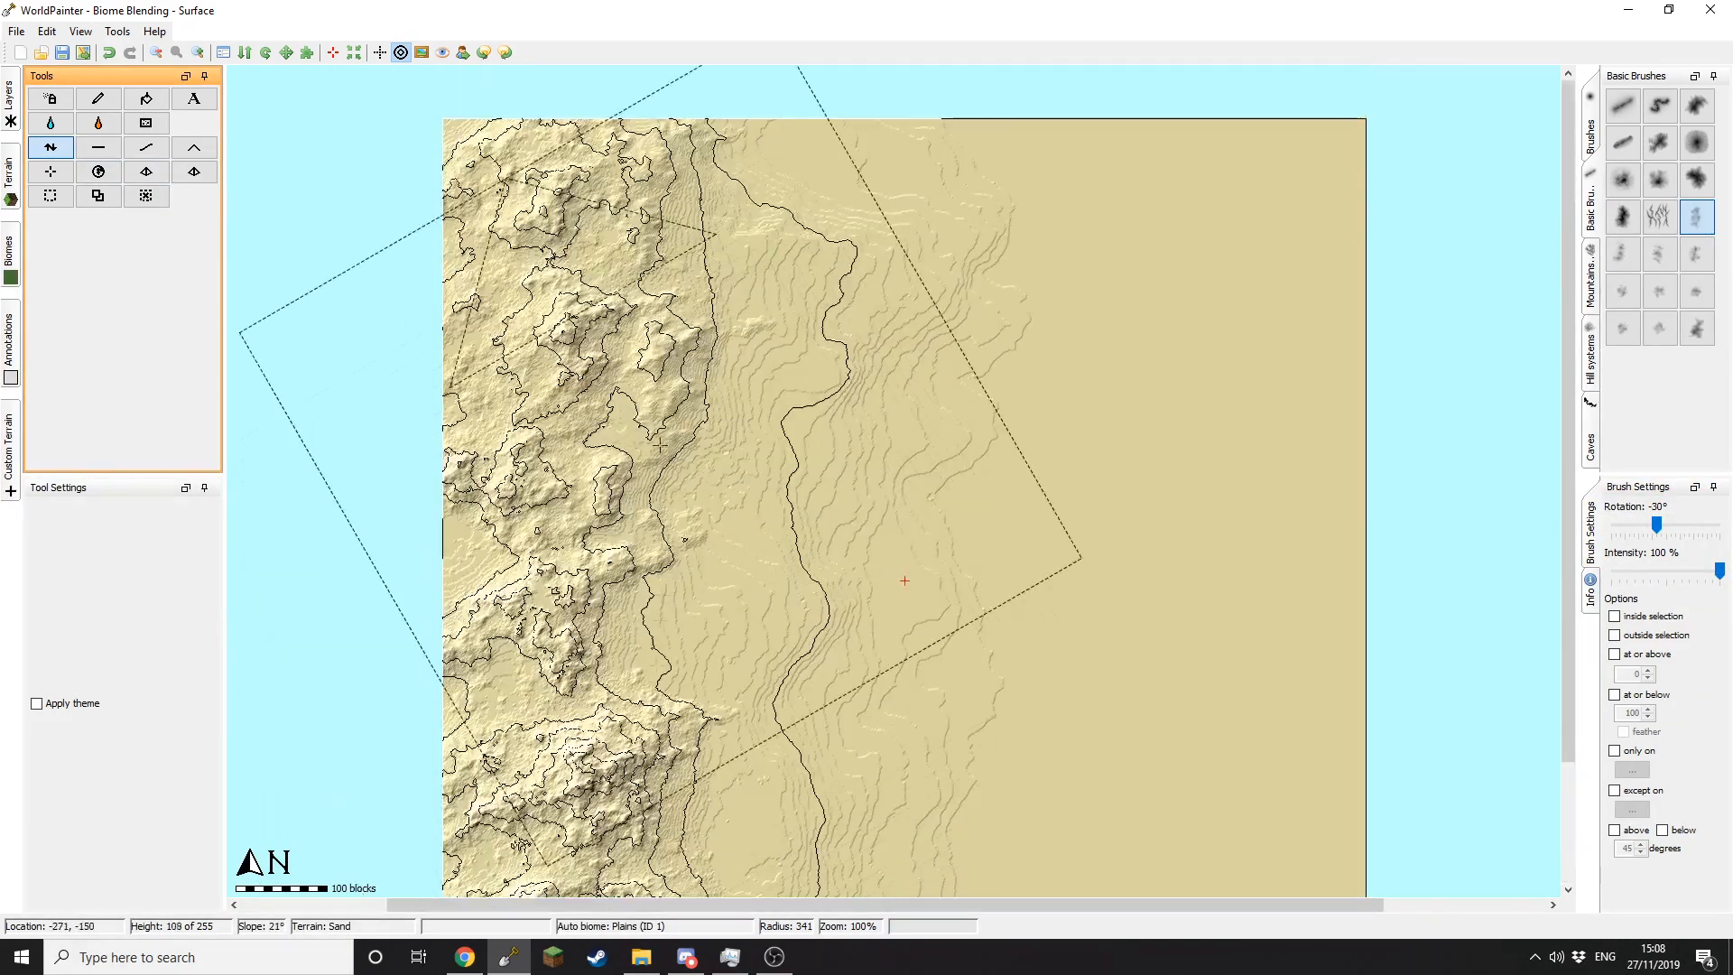
left_click(661, 442)
Step: With a different brush shape, raise more mountain peaks across the western half, top to bottom
left_click(1659, 327)
left_click(526, 224)
left_click(490, 655)
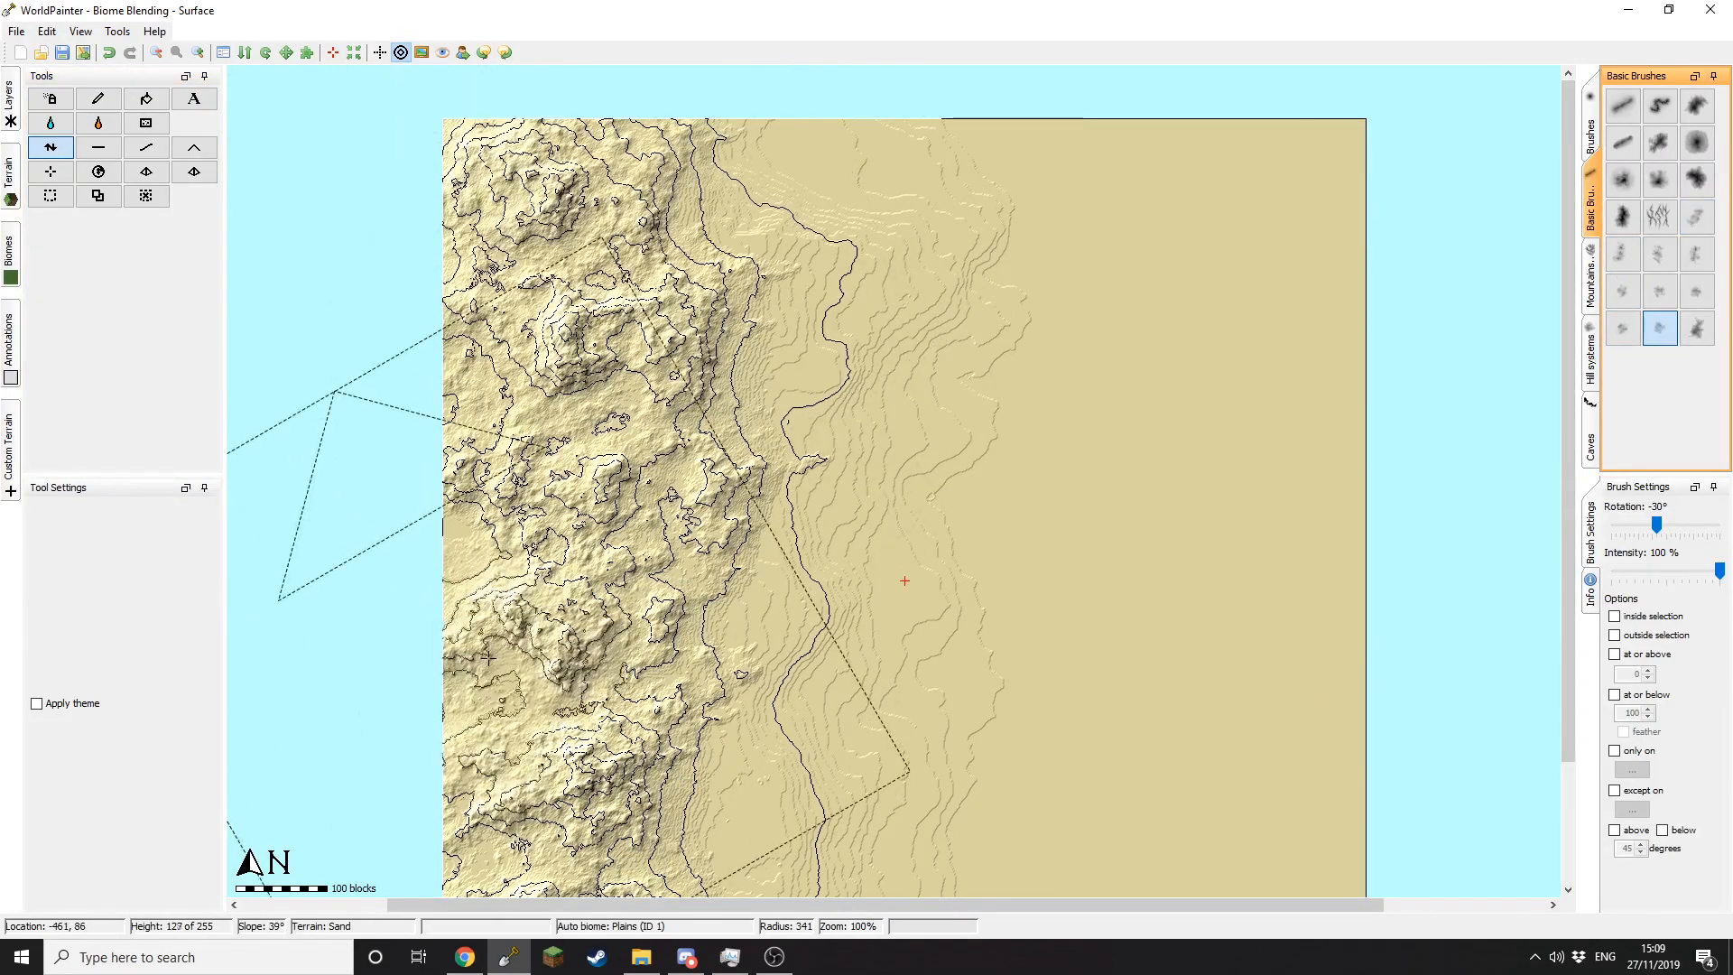
middle_click_drag(490, 655, 483, 360)
left_click(509, 651)
left_click(733, 528)
middle_click_drag(734, 528, 732, 685)
left_click(738, 352)
mouse_move(738, 352)
middle_mouse_down()
mouse_move(725, 590)
mouse_move(672, 357)
middle_mouse_up()
left_click(730, 296)
left_click(672, 812)
middle_click_drag(846, 404, 842, 598)
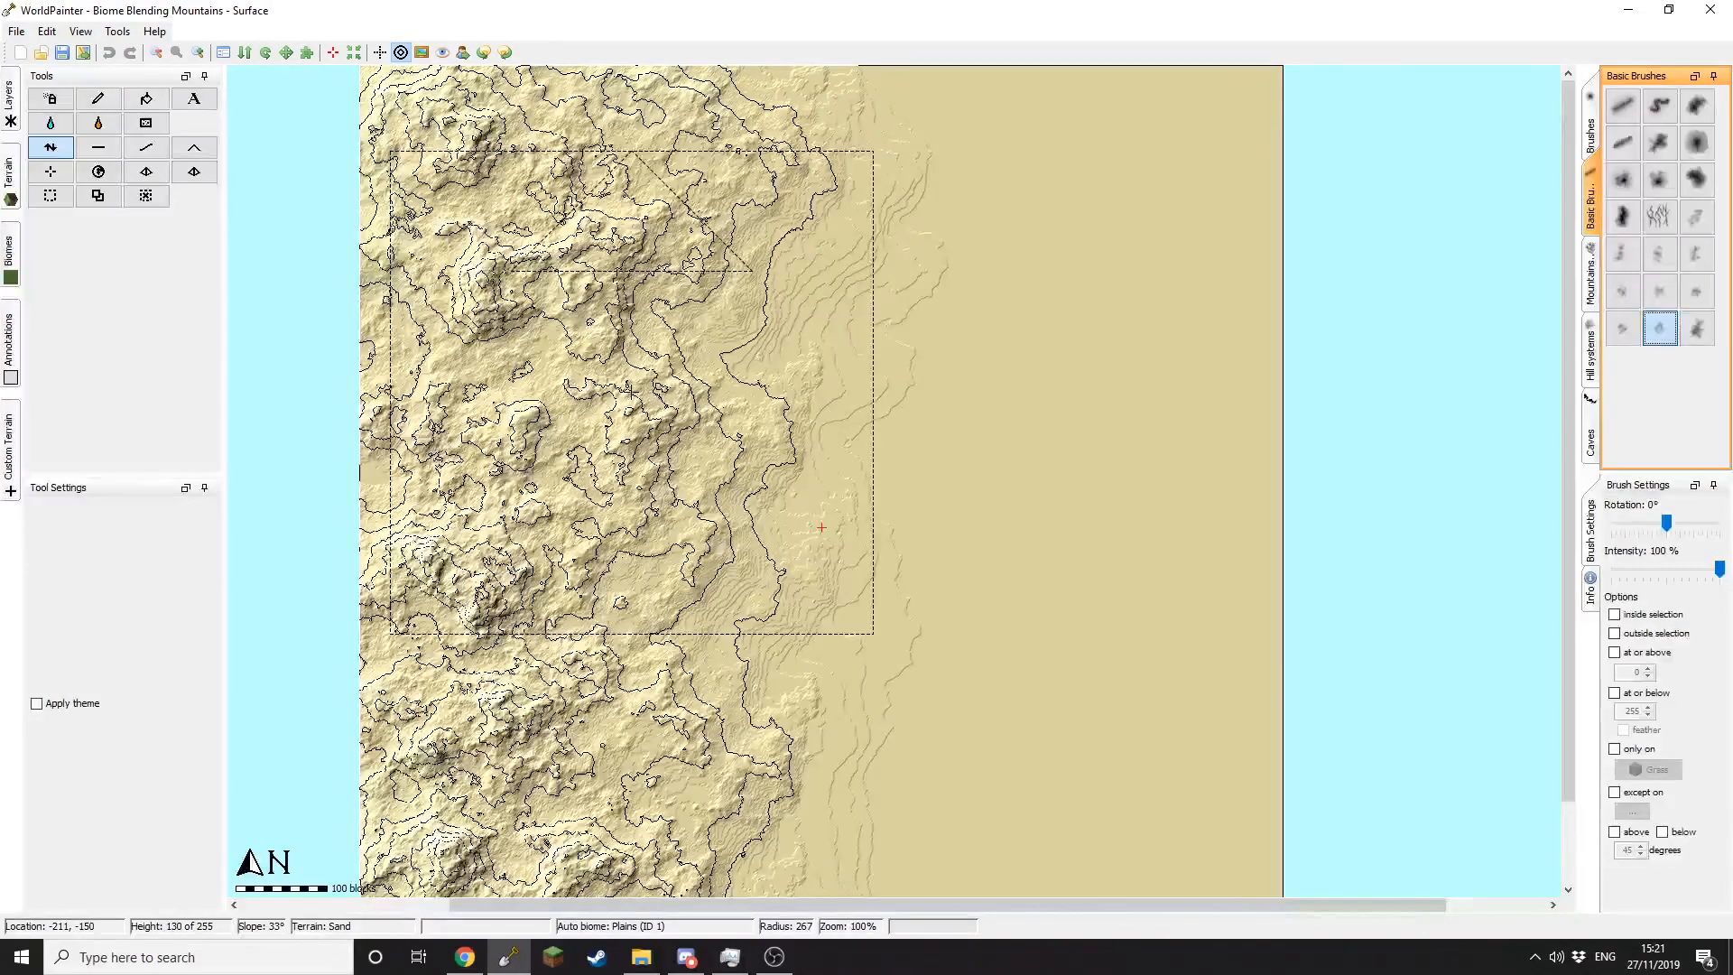
Step: Paint Grass across the whole map with the Pencil at full strength
left_click(1669, 570)
left_click_drag(1672, 572, 1720, 570)
left_click(1623, 749)
left_click(1622, 749)
mouse_move(11, 181)
left_click(38, 120)
scroll(499, 255, "down", 4)
mouse_move(499, 255)
left_mouse_down()
mouse_move(1026, 231)
mouse_move(542, 623)
left_mouse_up()
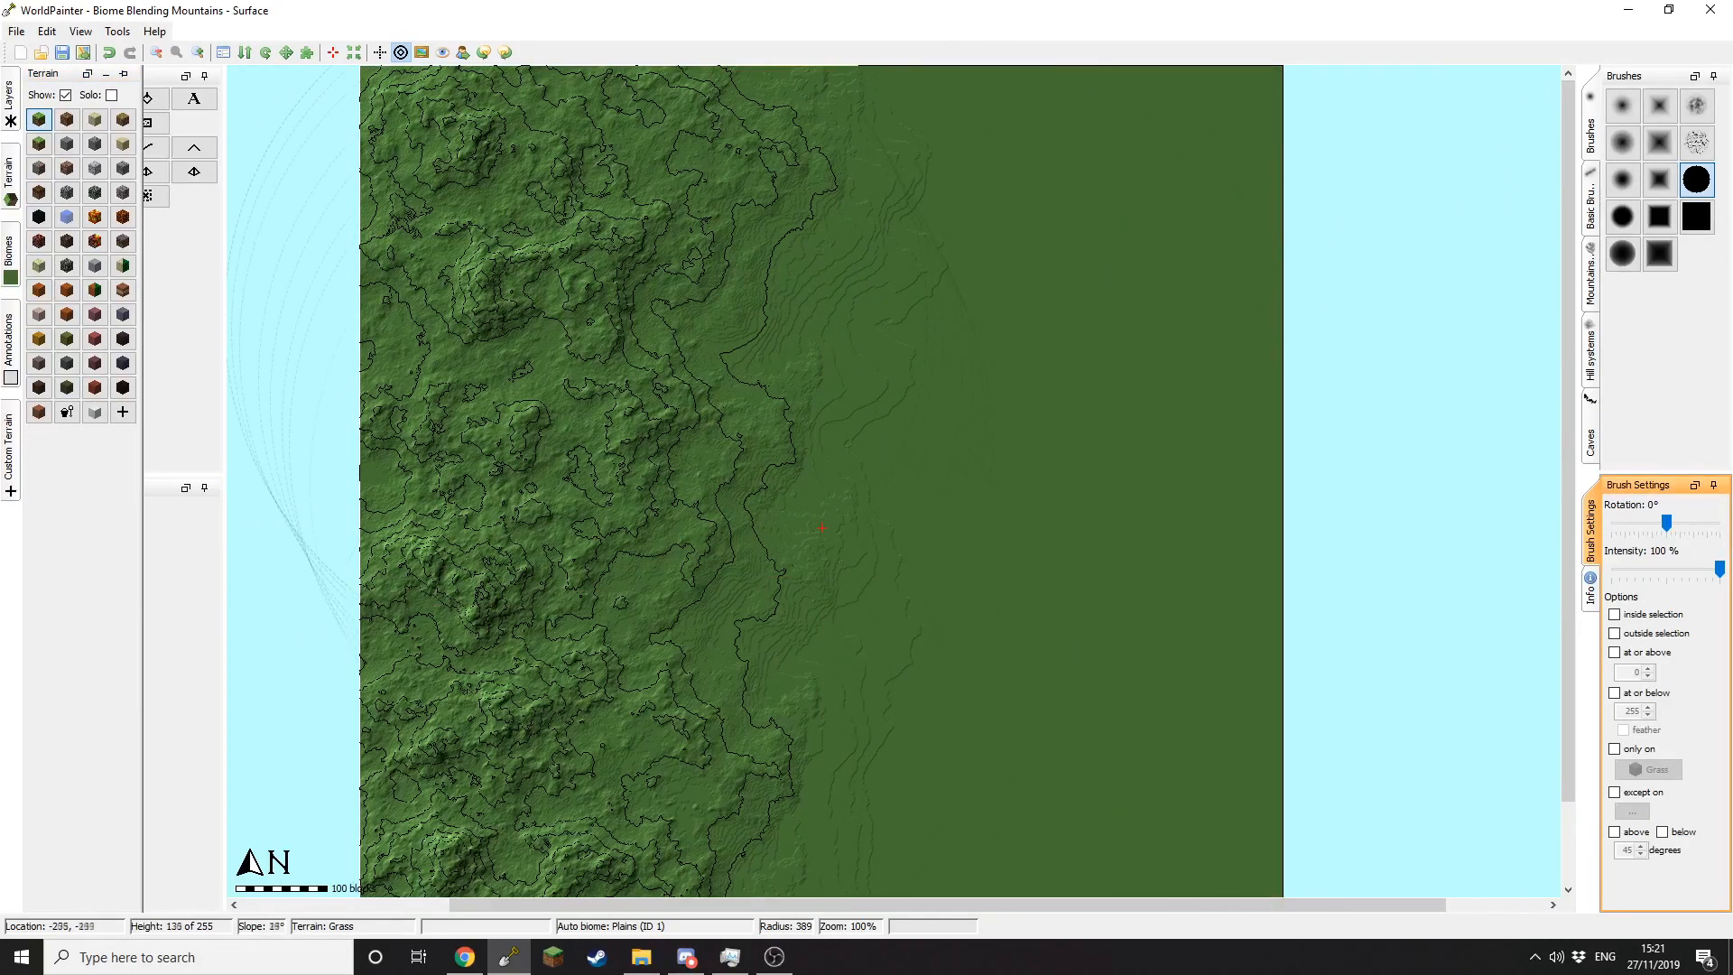
Step: Restrict painting to only on Grass above 65° slope and paint custom terrains on the steepest slopes
left_click(1618, 749)
mouse_move(11, 428)
left_click(38, 96)
left_click(1635, 828)
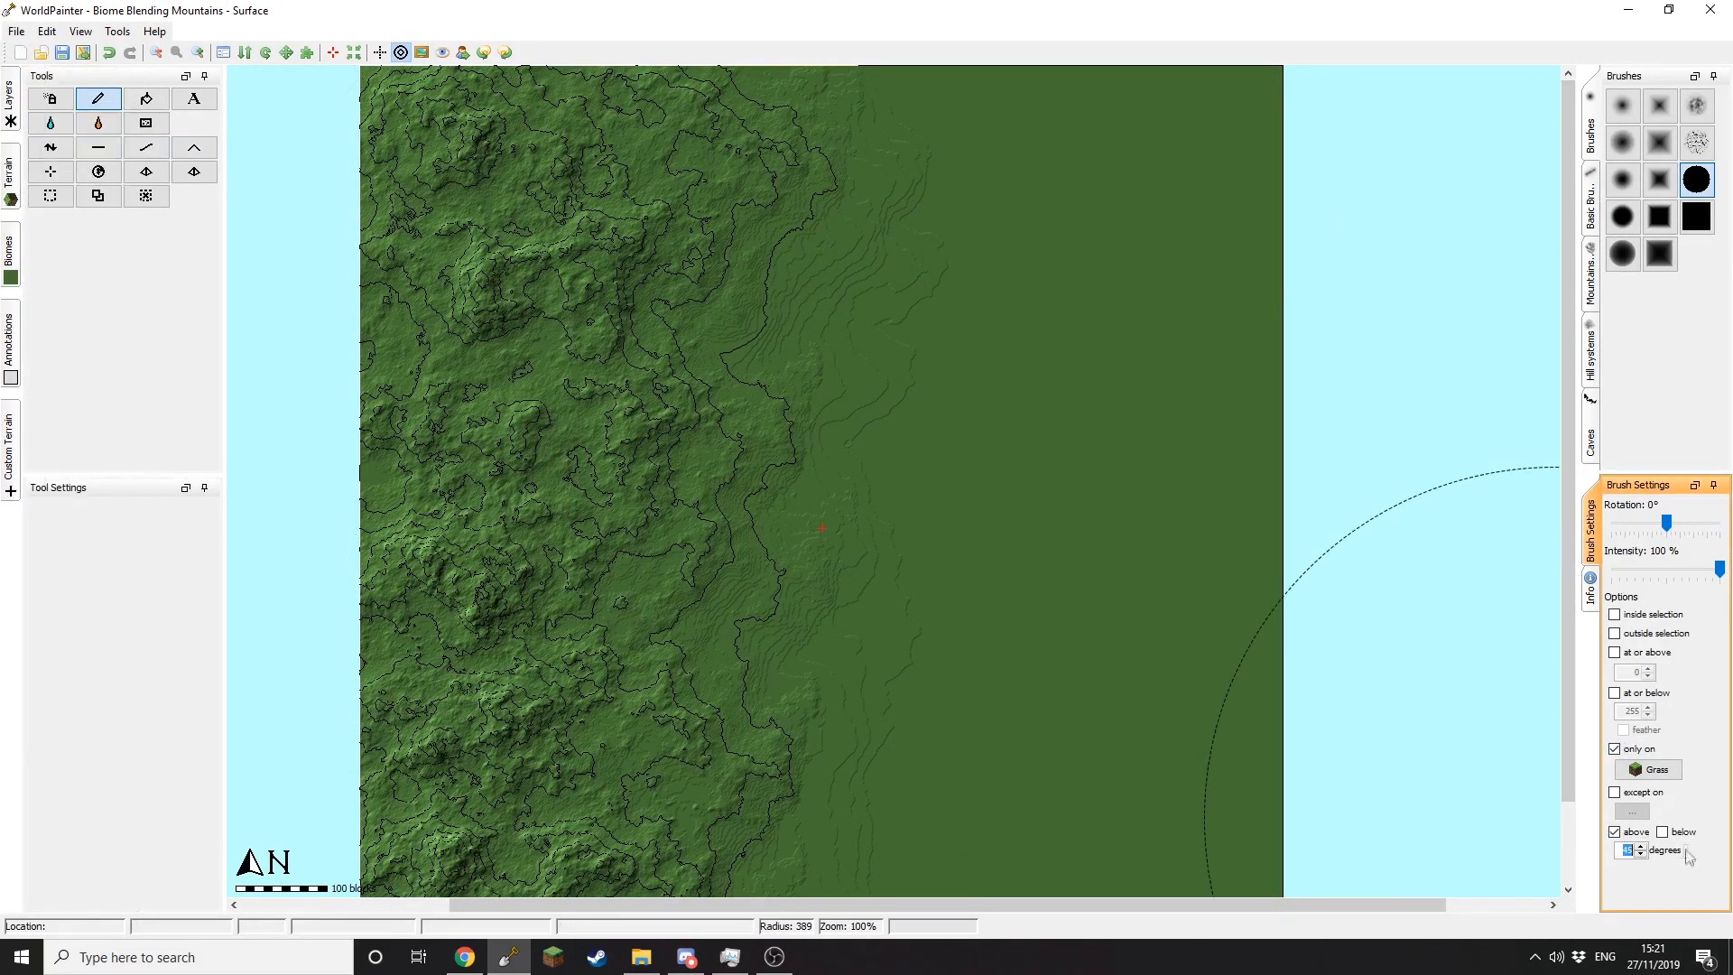
left_click(1641, 854)
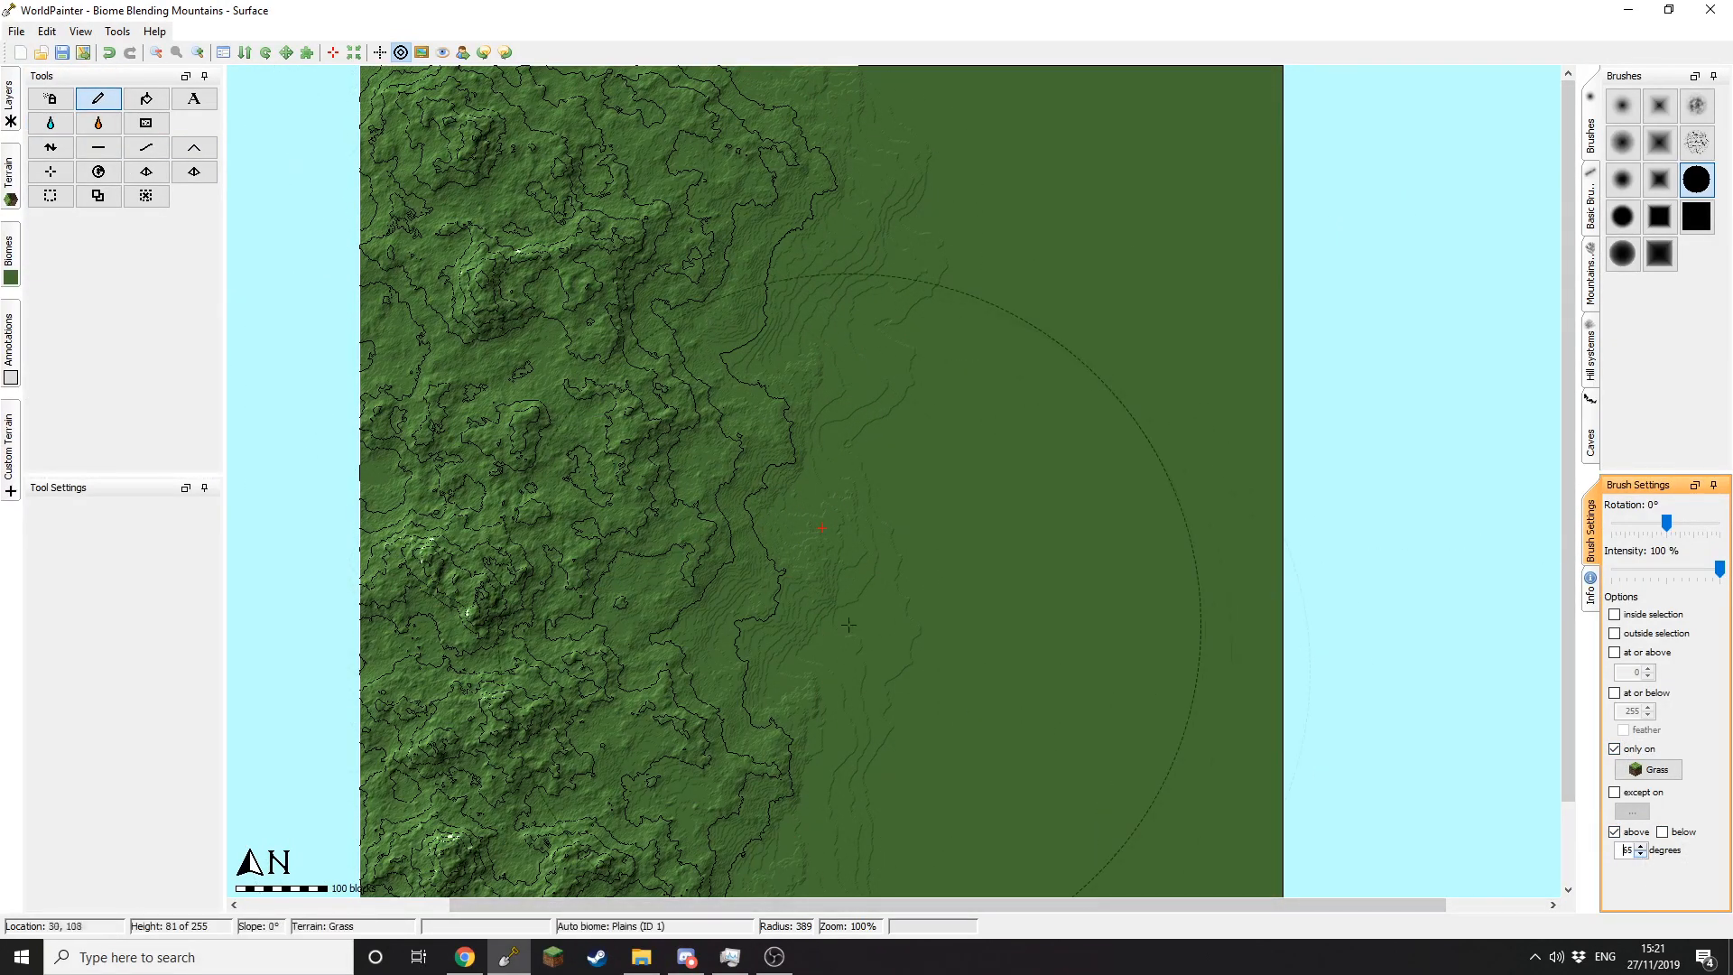
mouse_move(11, 442)
left_click(65, 97)
mouse_move(542, 379)
left_mouse_down()
mouse_move(572, 773)
mouse_move(564, 334)
left_mouse_up()
Step: Paint the third to sixth custom terrains while lowering the slope threshold through 60, 55, 50, 45 degrees
left_click(1640, 854)
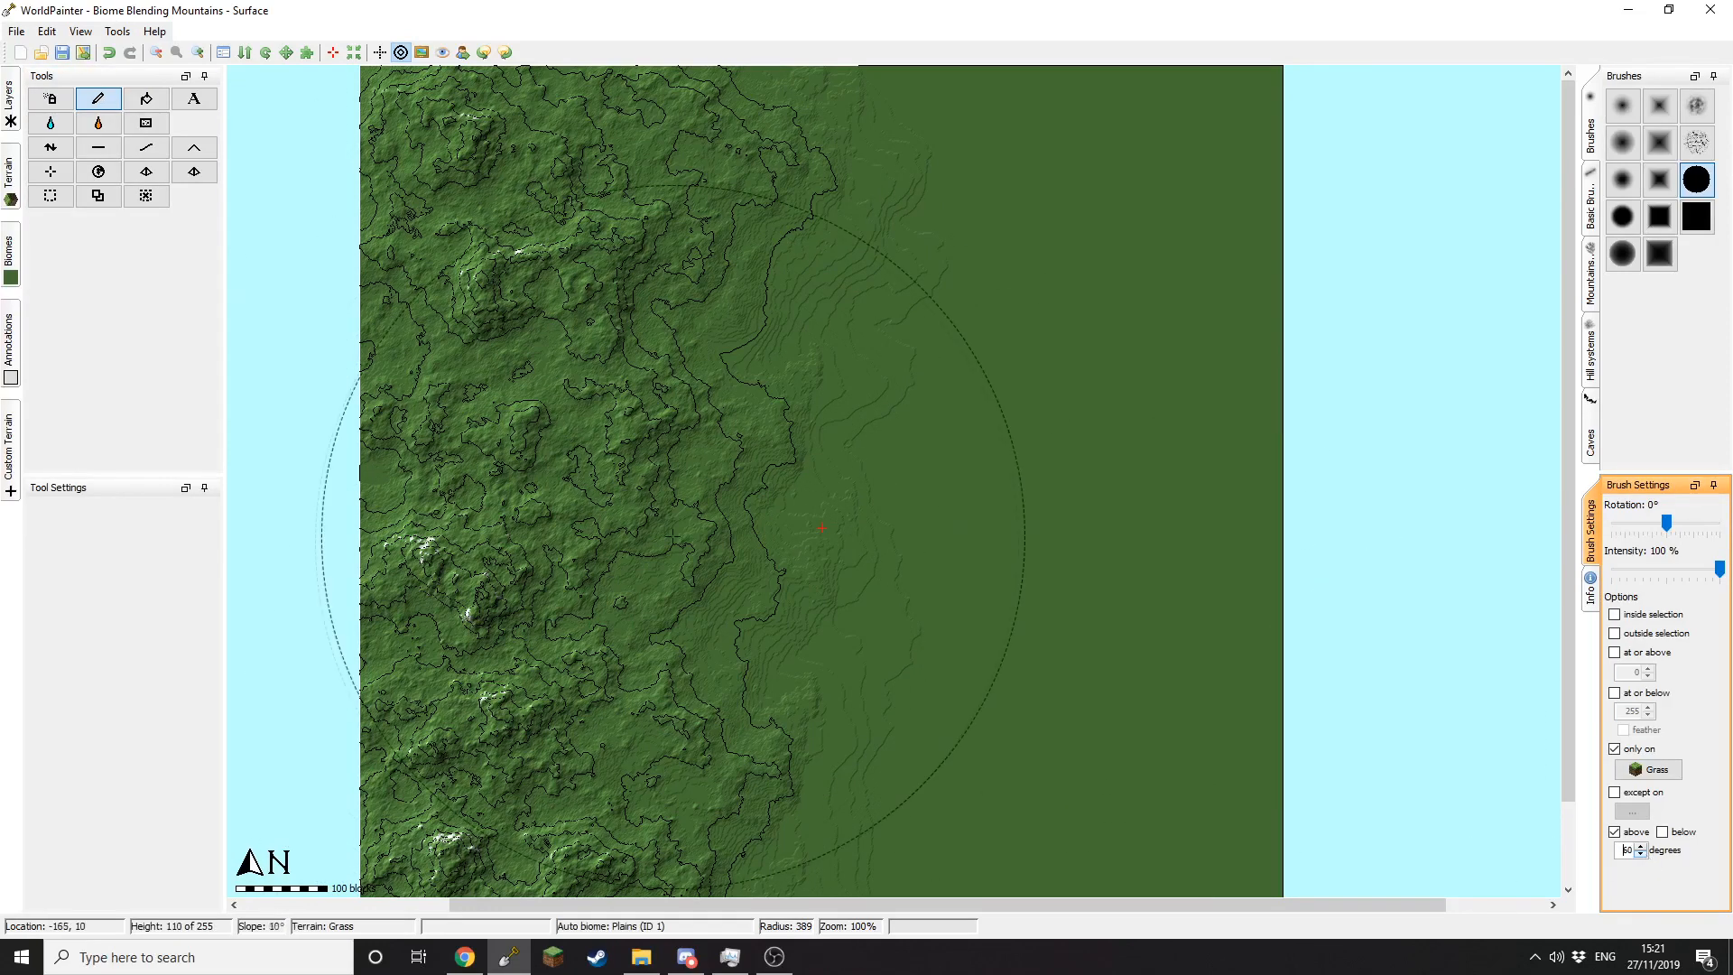
left_click(94, 97)
left_click_drag(560, 479, 571, 598)
left_click(1641, 855)
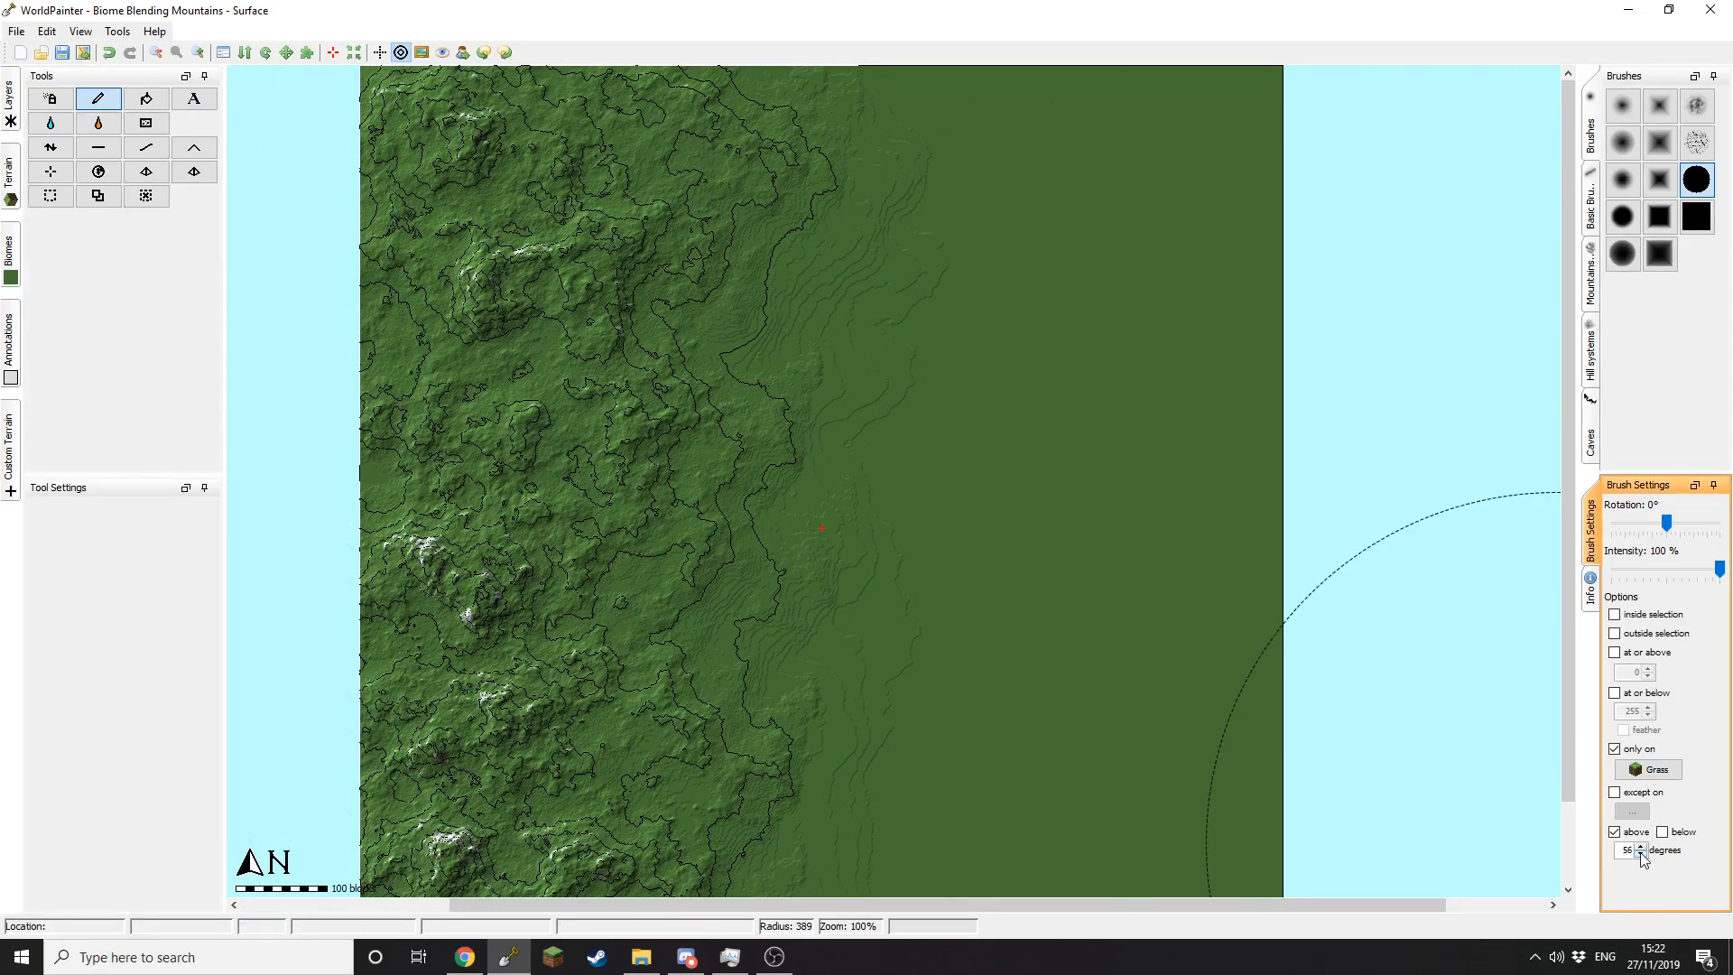
left_click(122, 97)
left_click(1641, 855)
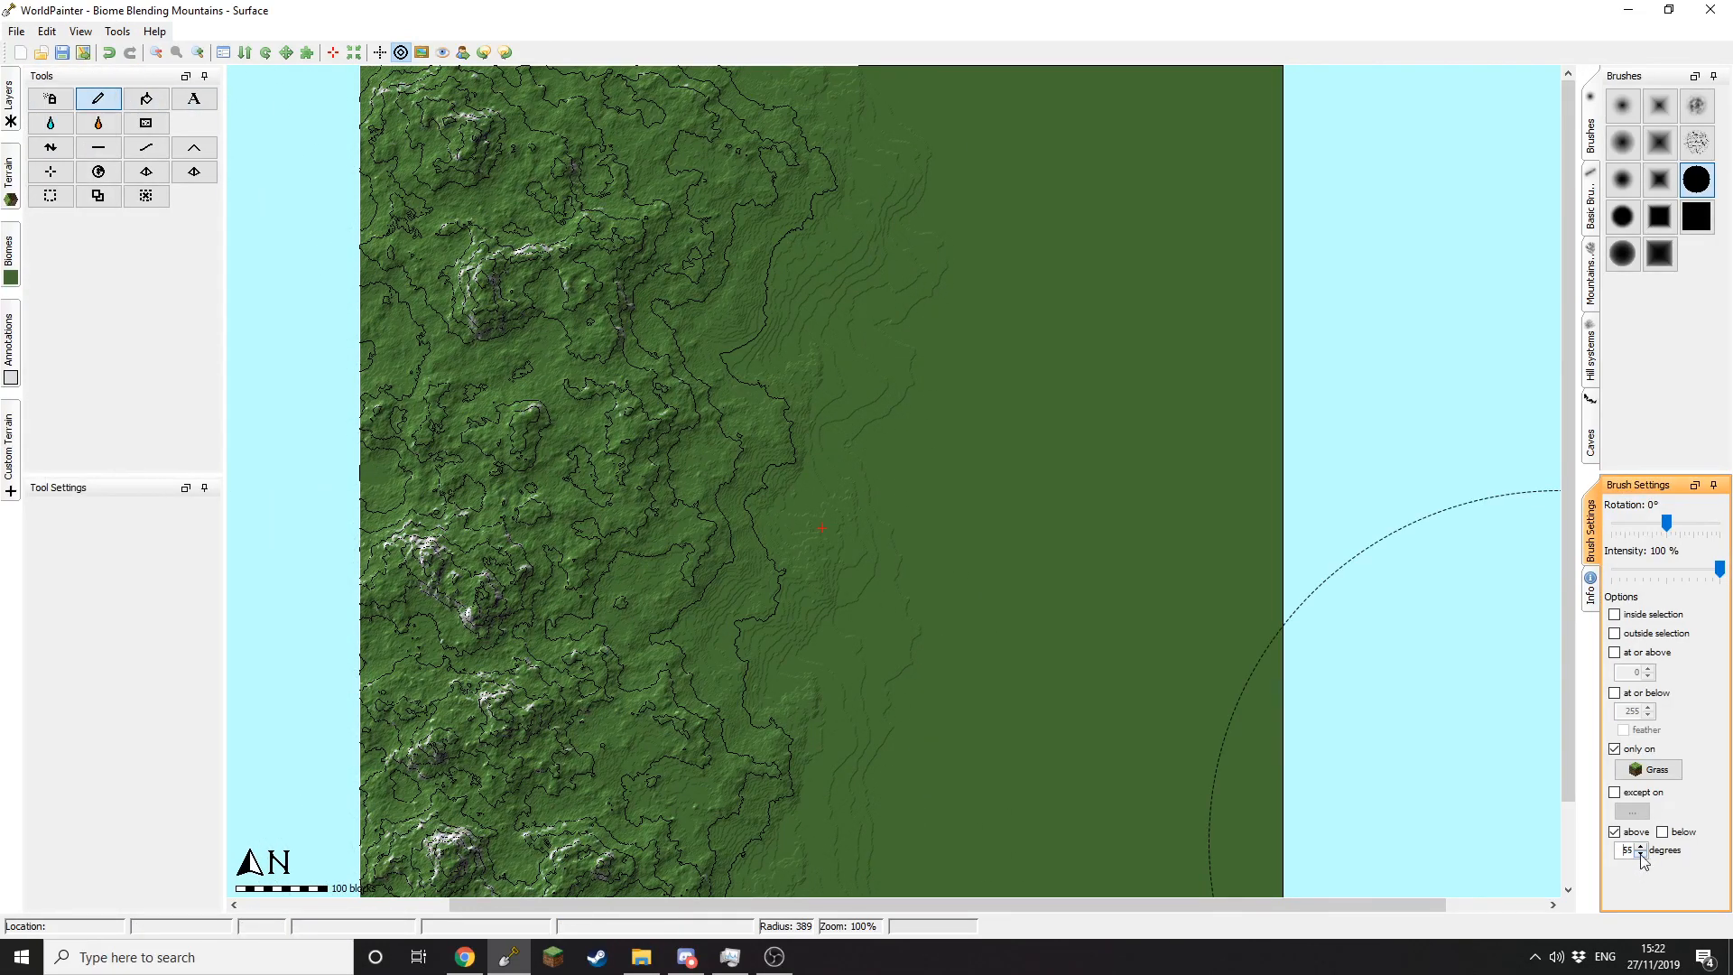
left_click(38, 120)
left_click(1640, 854)
mouse_move(11, 442)
left_click(66, 120)
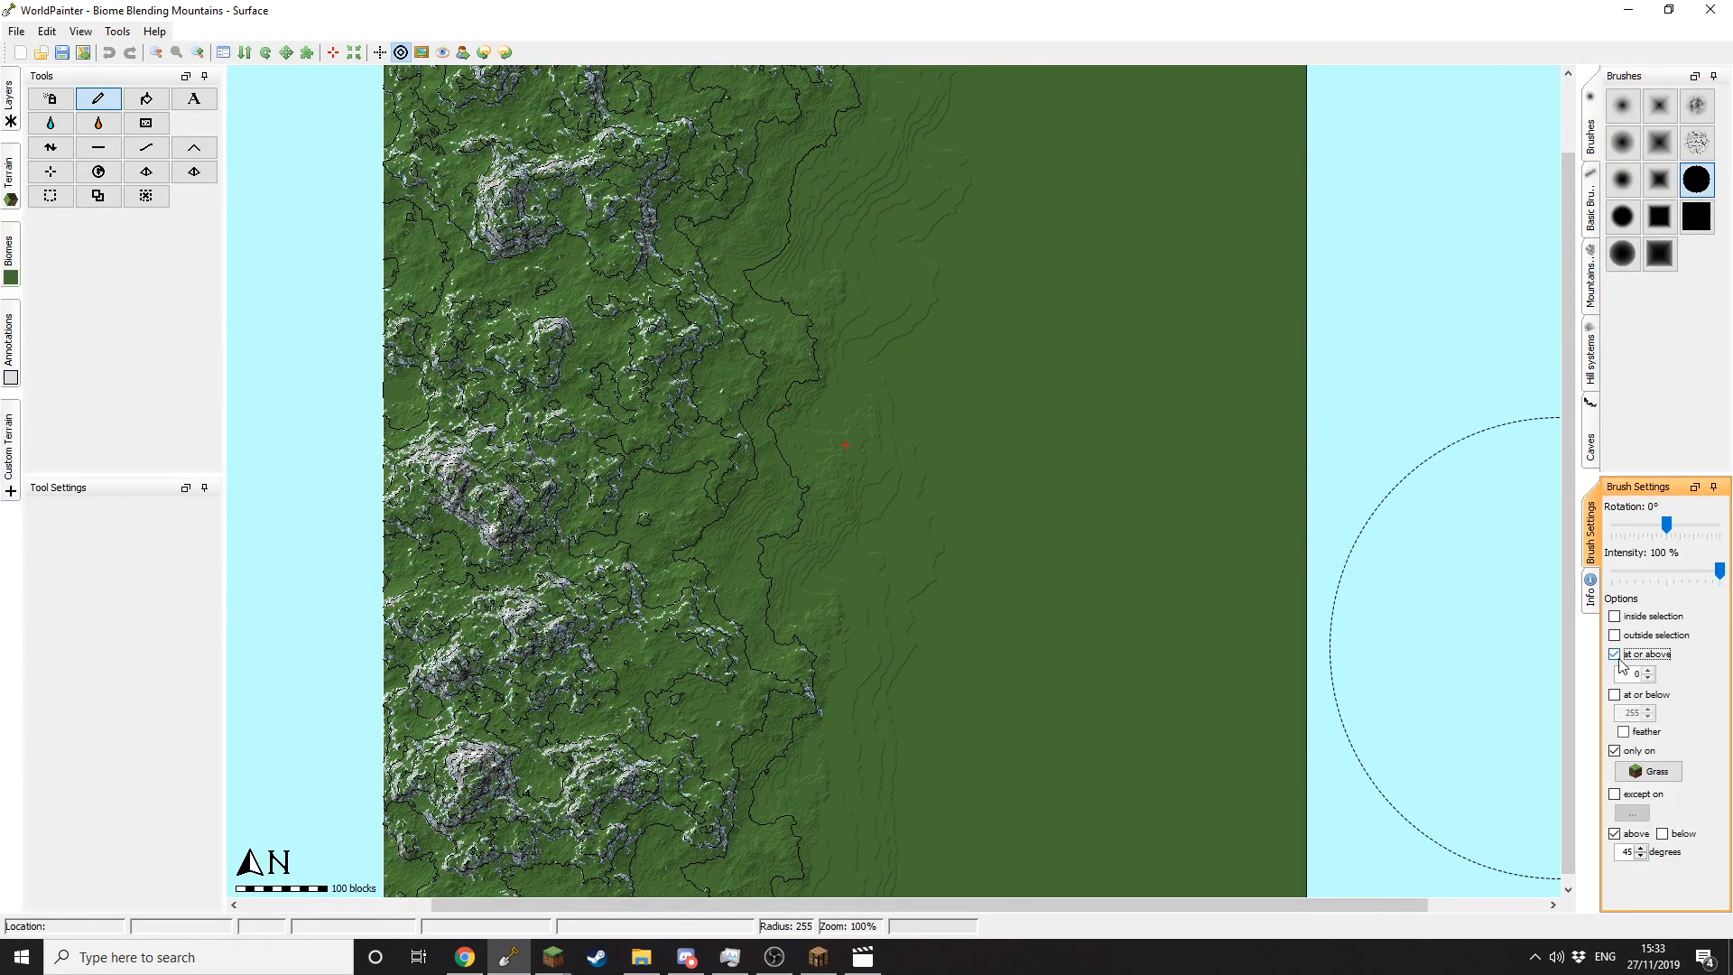
Step: Without the slope restriction, paint custom snow terrain over the mountains and scatter flecks onto the grass edge
left_click(1616, 834)
mouse_move(13, 188)
left_click(94, 413)
scroll(585, 334, "down", 3)
left_click_drag(573, 221, 566, 578)
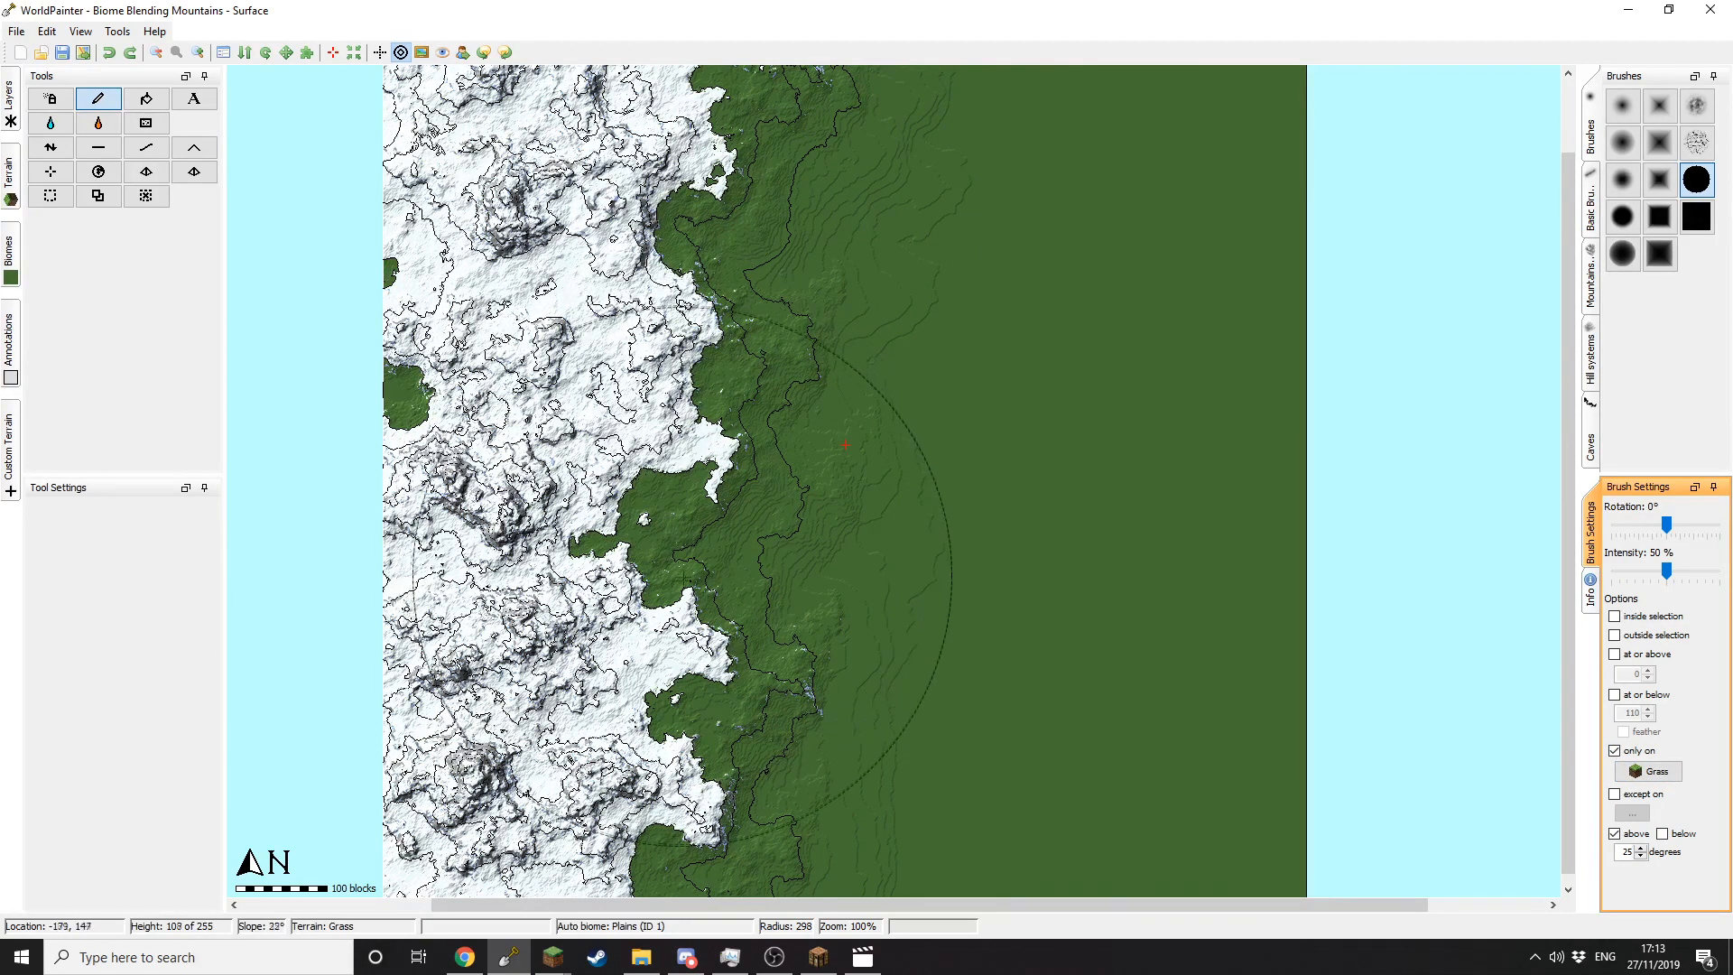
mouse_move(744, 372)
left_mouse_down()
mouse_move(719, 391)
mouse_move(722, 560)
mouse_move(695, 614)
mouse_move(827, 654)
left_mouse_up()
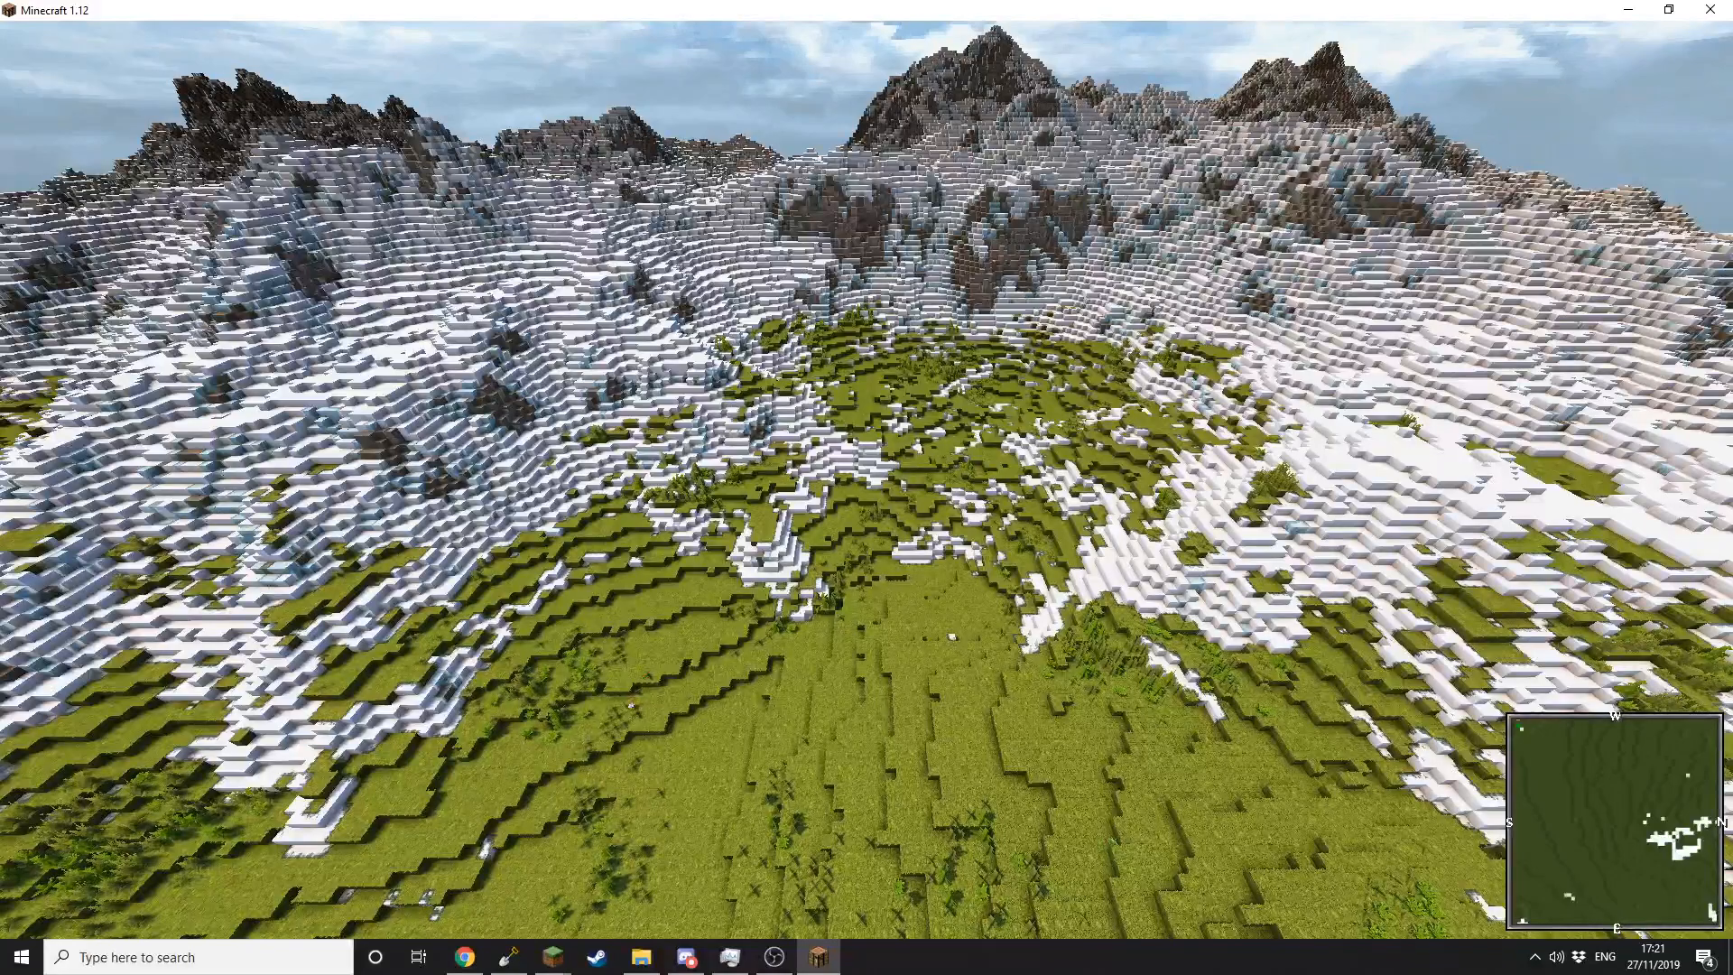
Step: Strafe left and right in Minecraft to view the snowy mountains fading into grass
key("a")
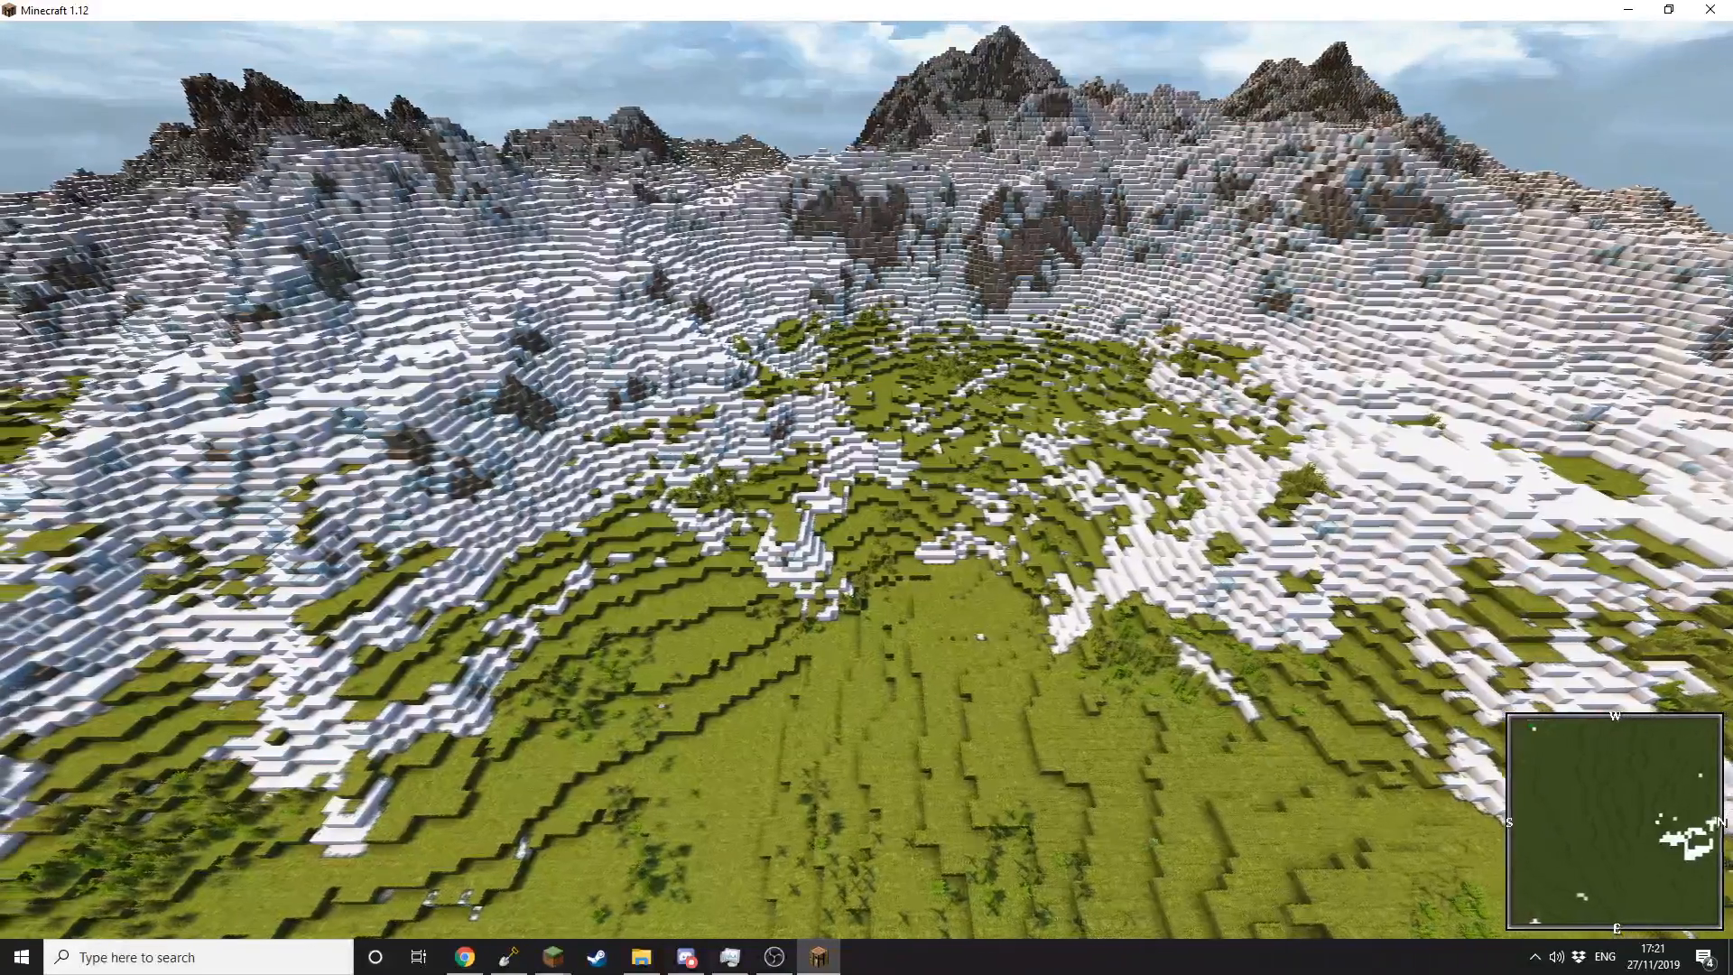
key("d")
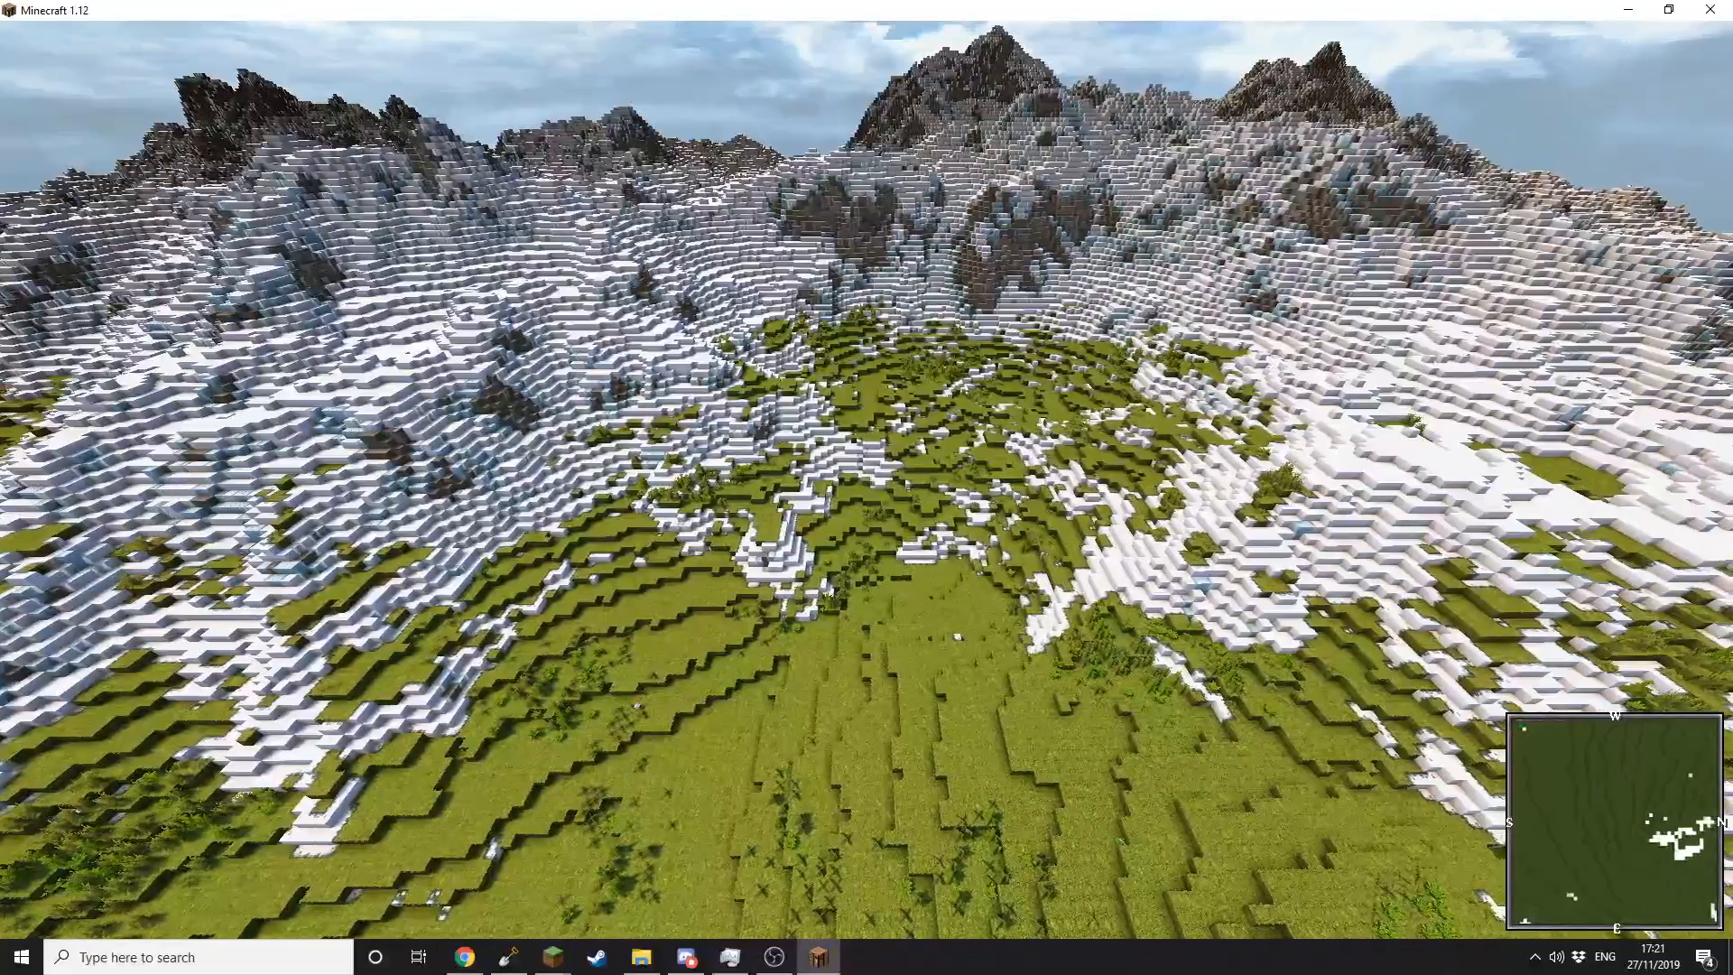
key("a")
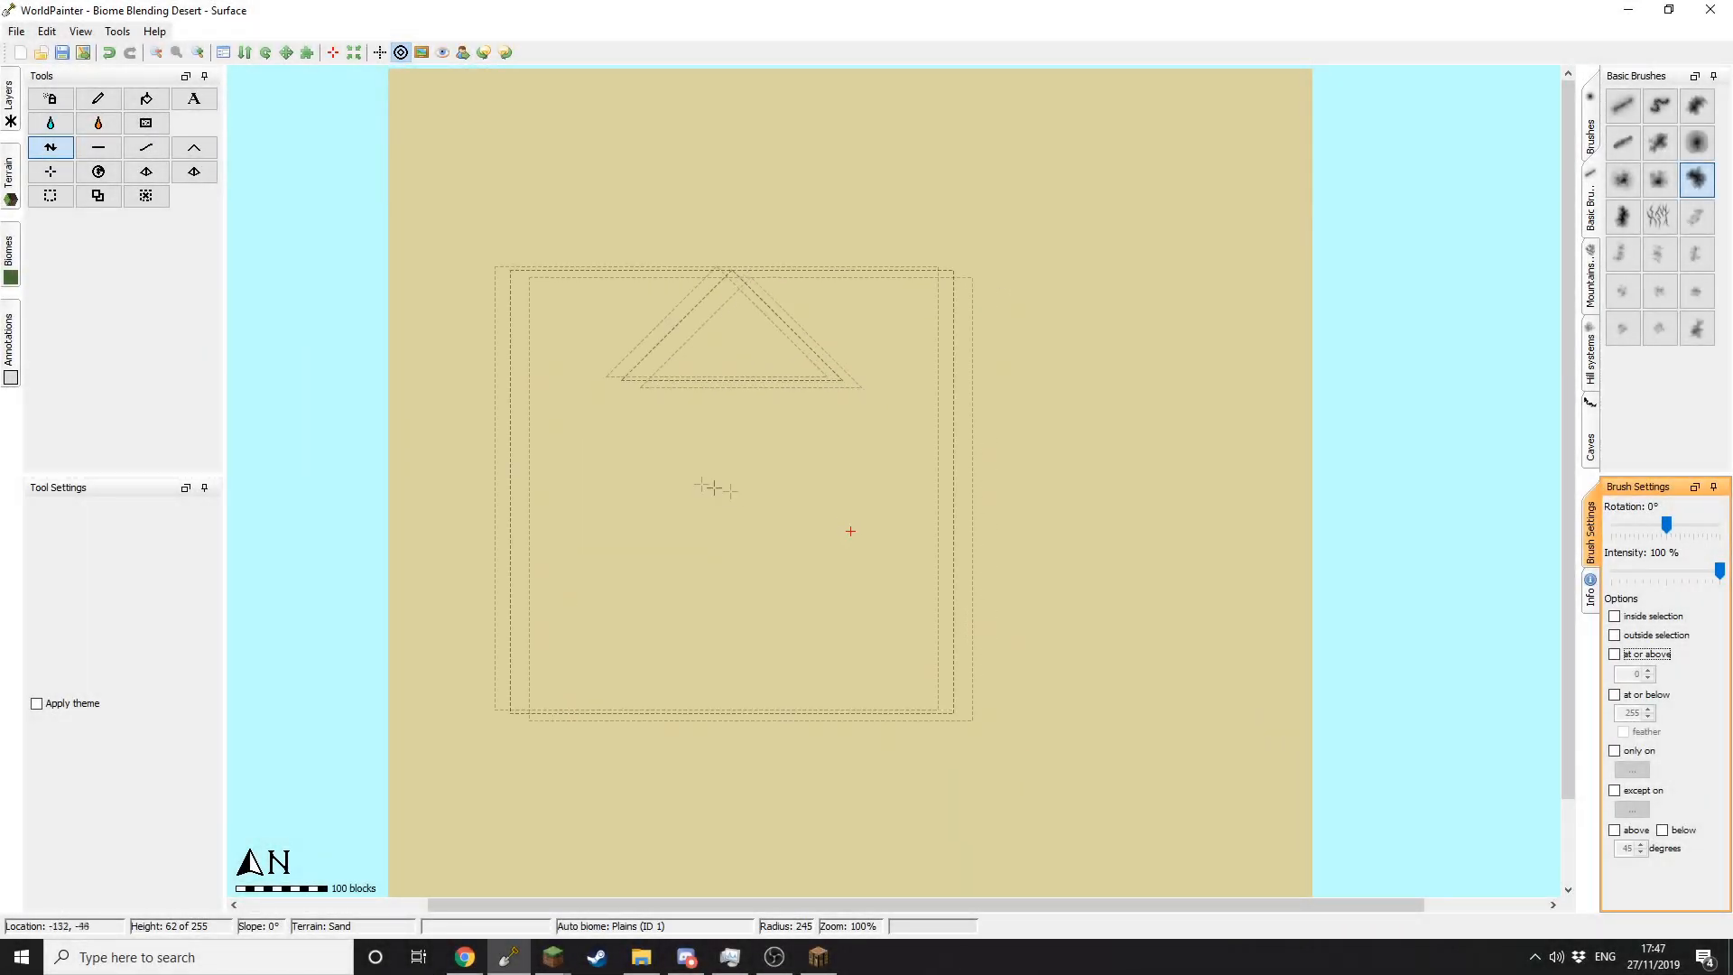
Step: Resize the Basic Brush up and down with the scroll wheel for the cliff line
scroll(615, 473, "up", 2)
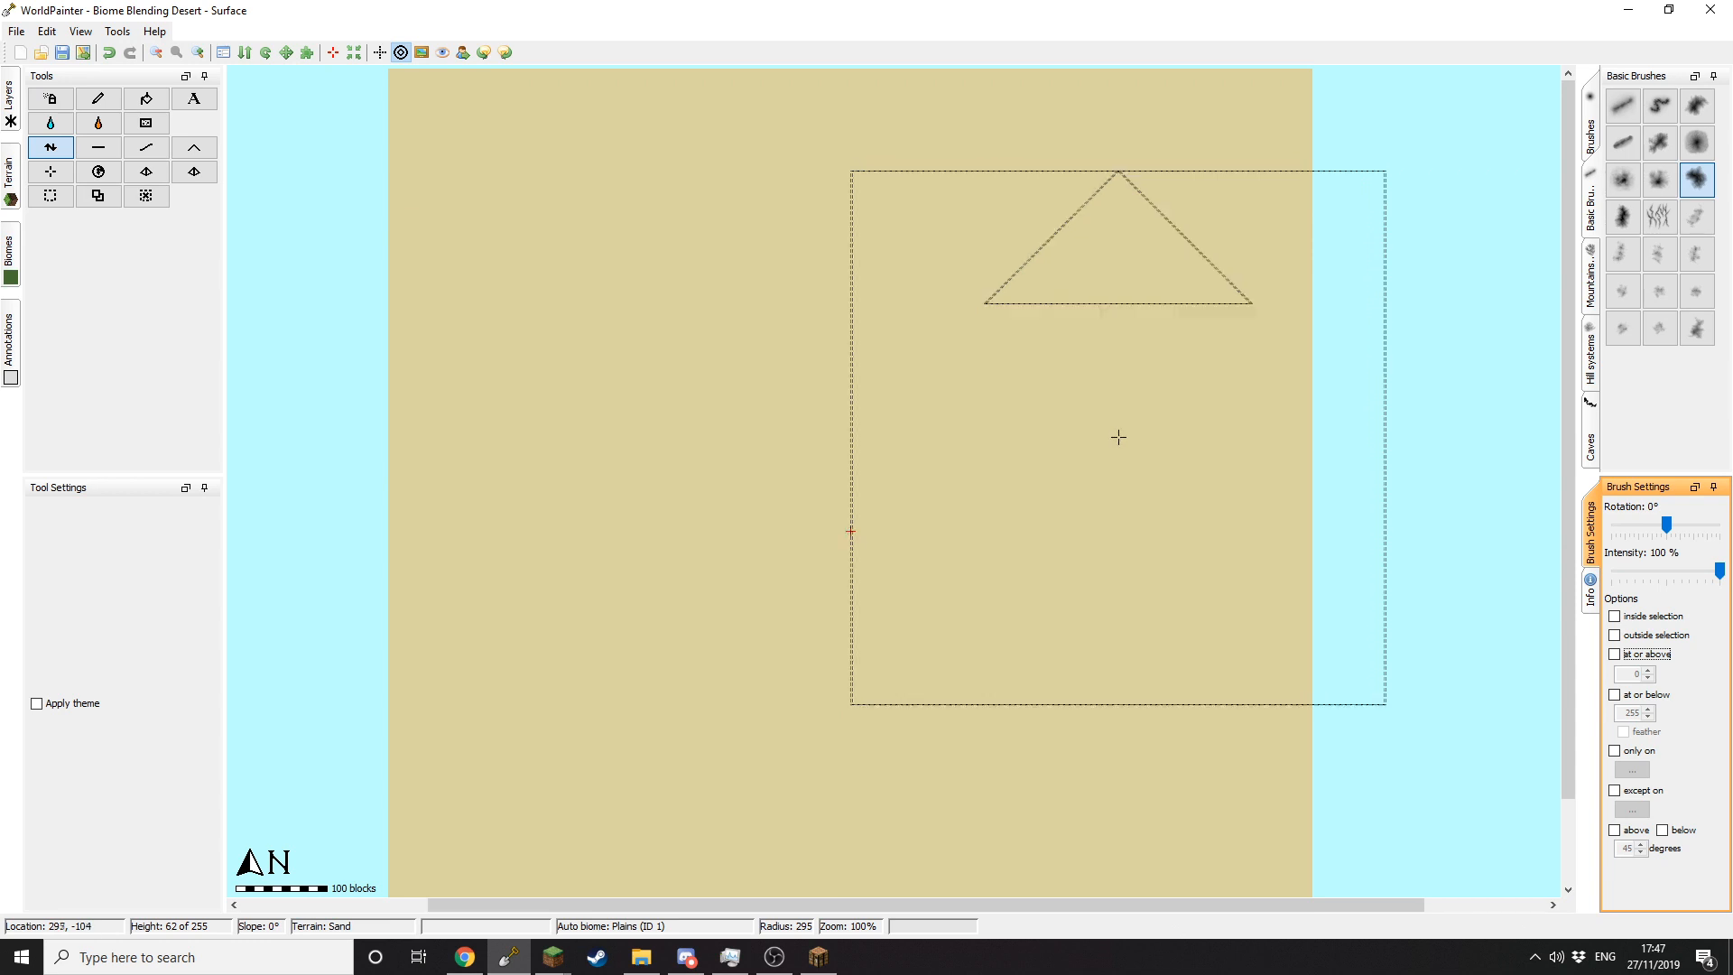
scroll(1078, 469, "down", 1)
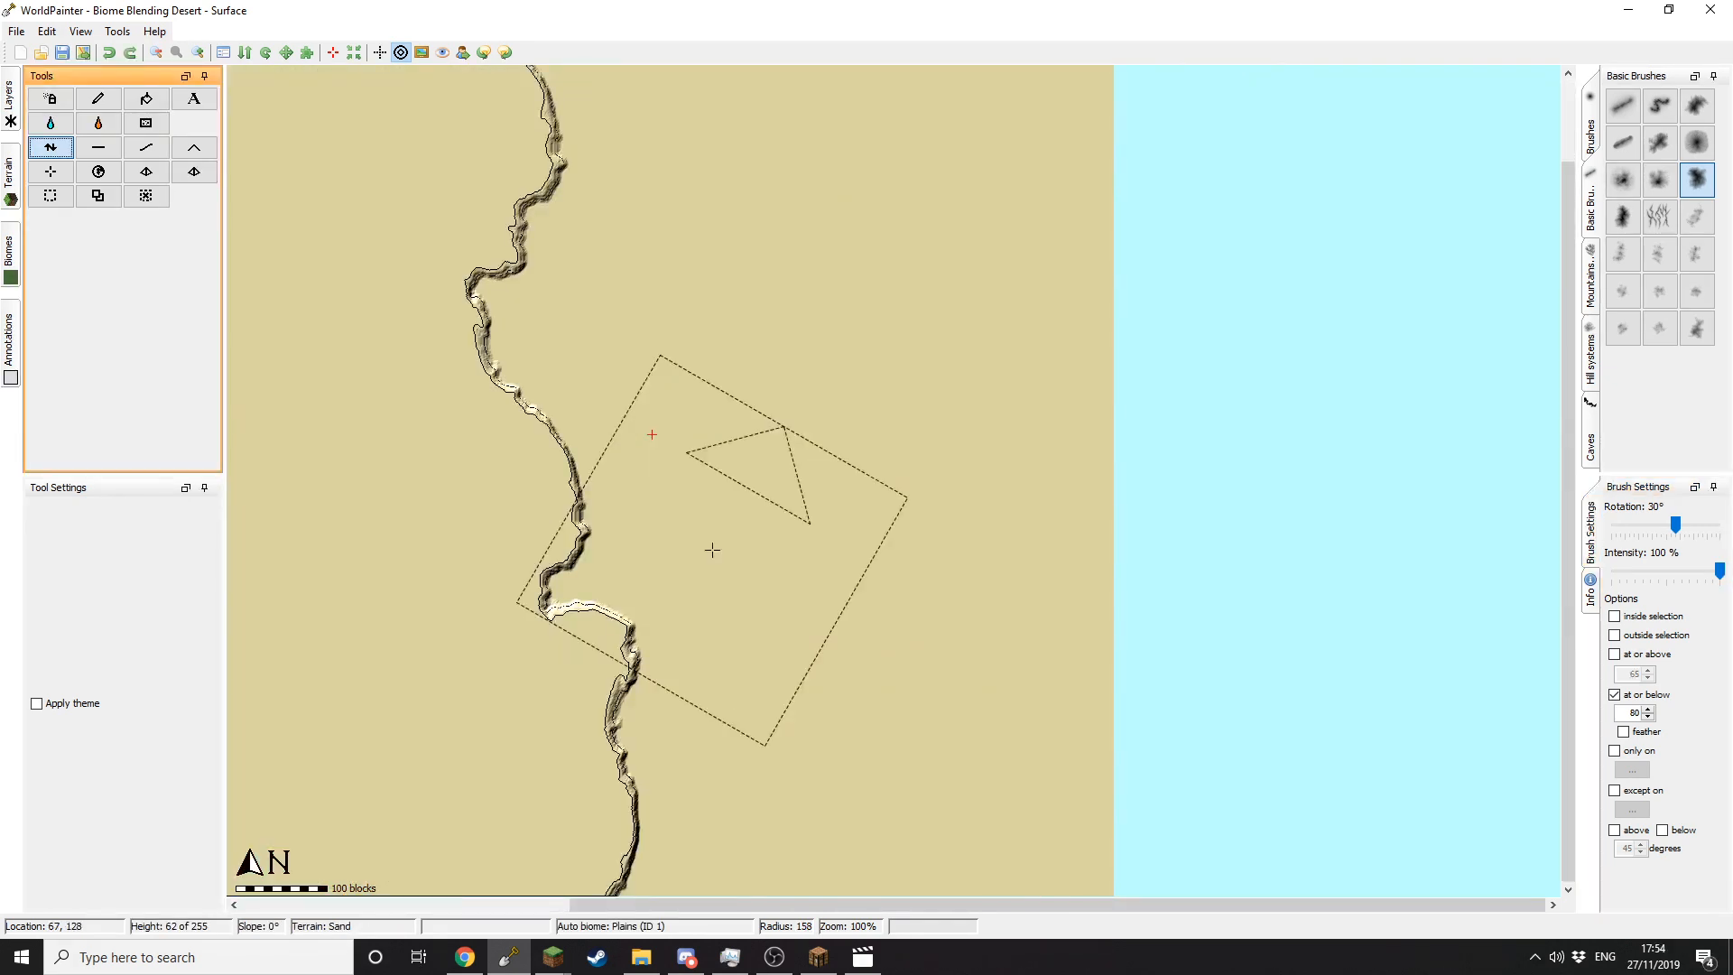
Step: Raise two small mounds at the upper and lower cliff bends with the neighbouring height tool at 36%
left_click(99, 149)
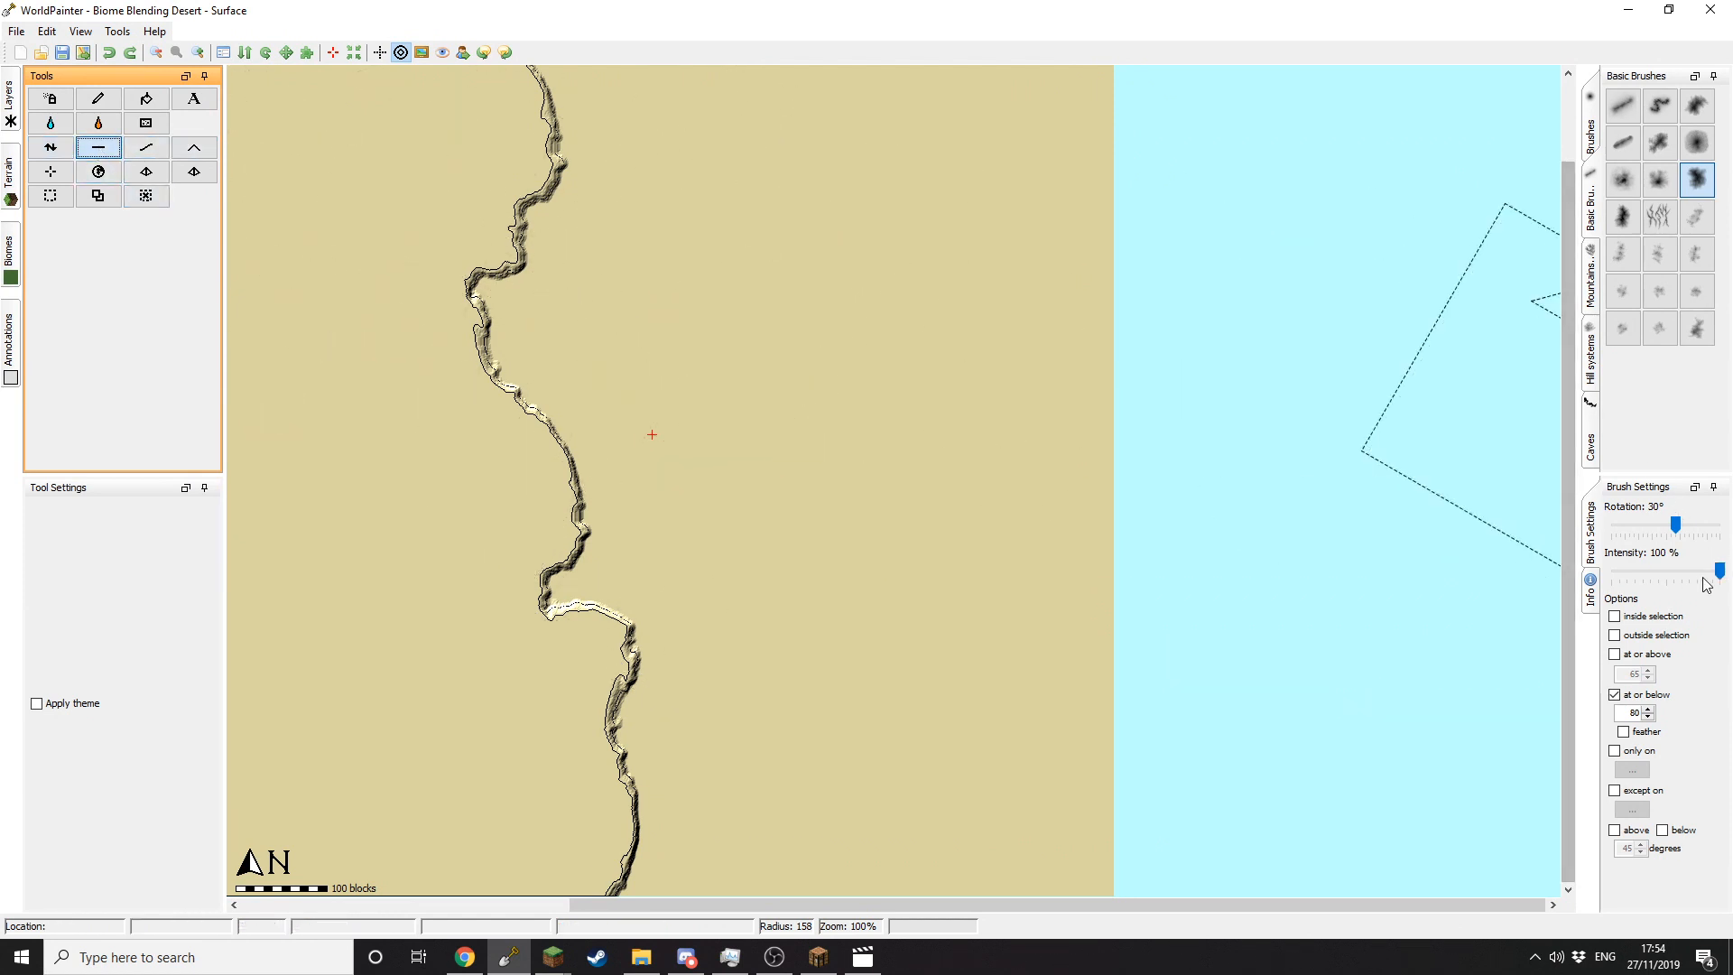
left_click(1650, 578)
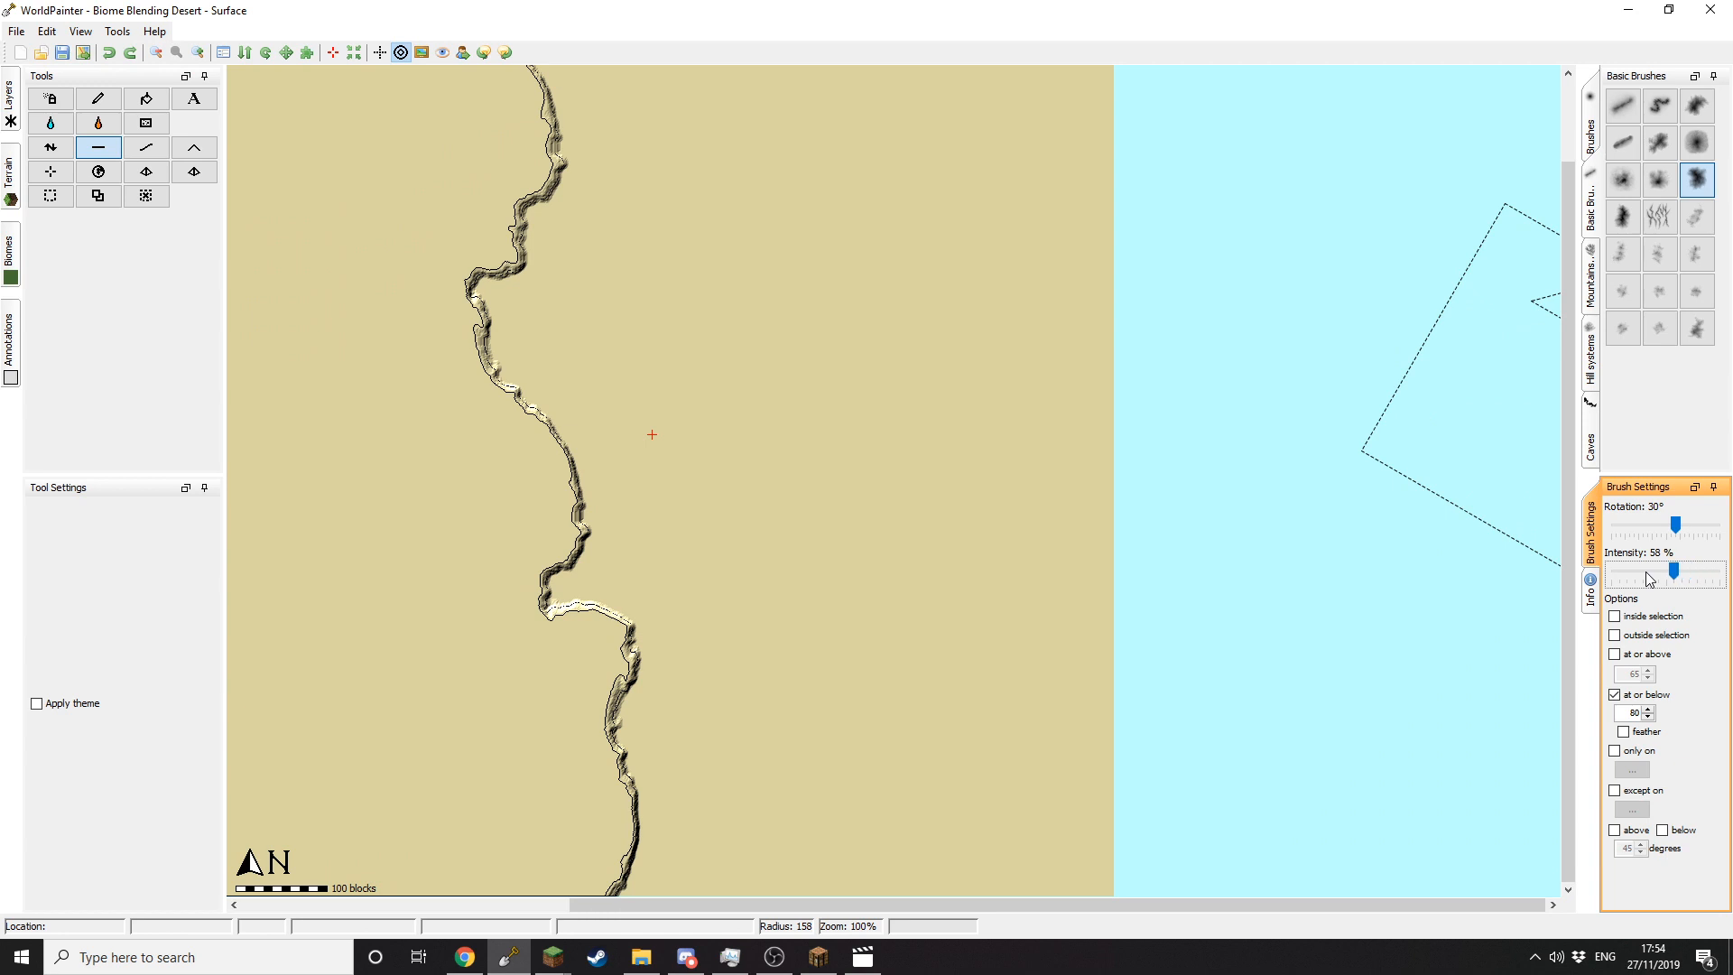
left_click(1615, 694)
scroll(691, 336, "down", 10)
mouse_move(510, 310)
left_mouse_down()
mouse_move(501, 287)
mouse_move(445, 273)
mouse_move(491, 296)
left_mouse_up()
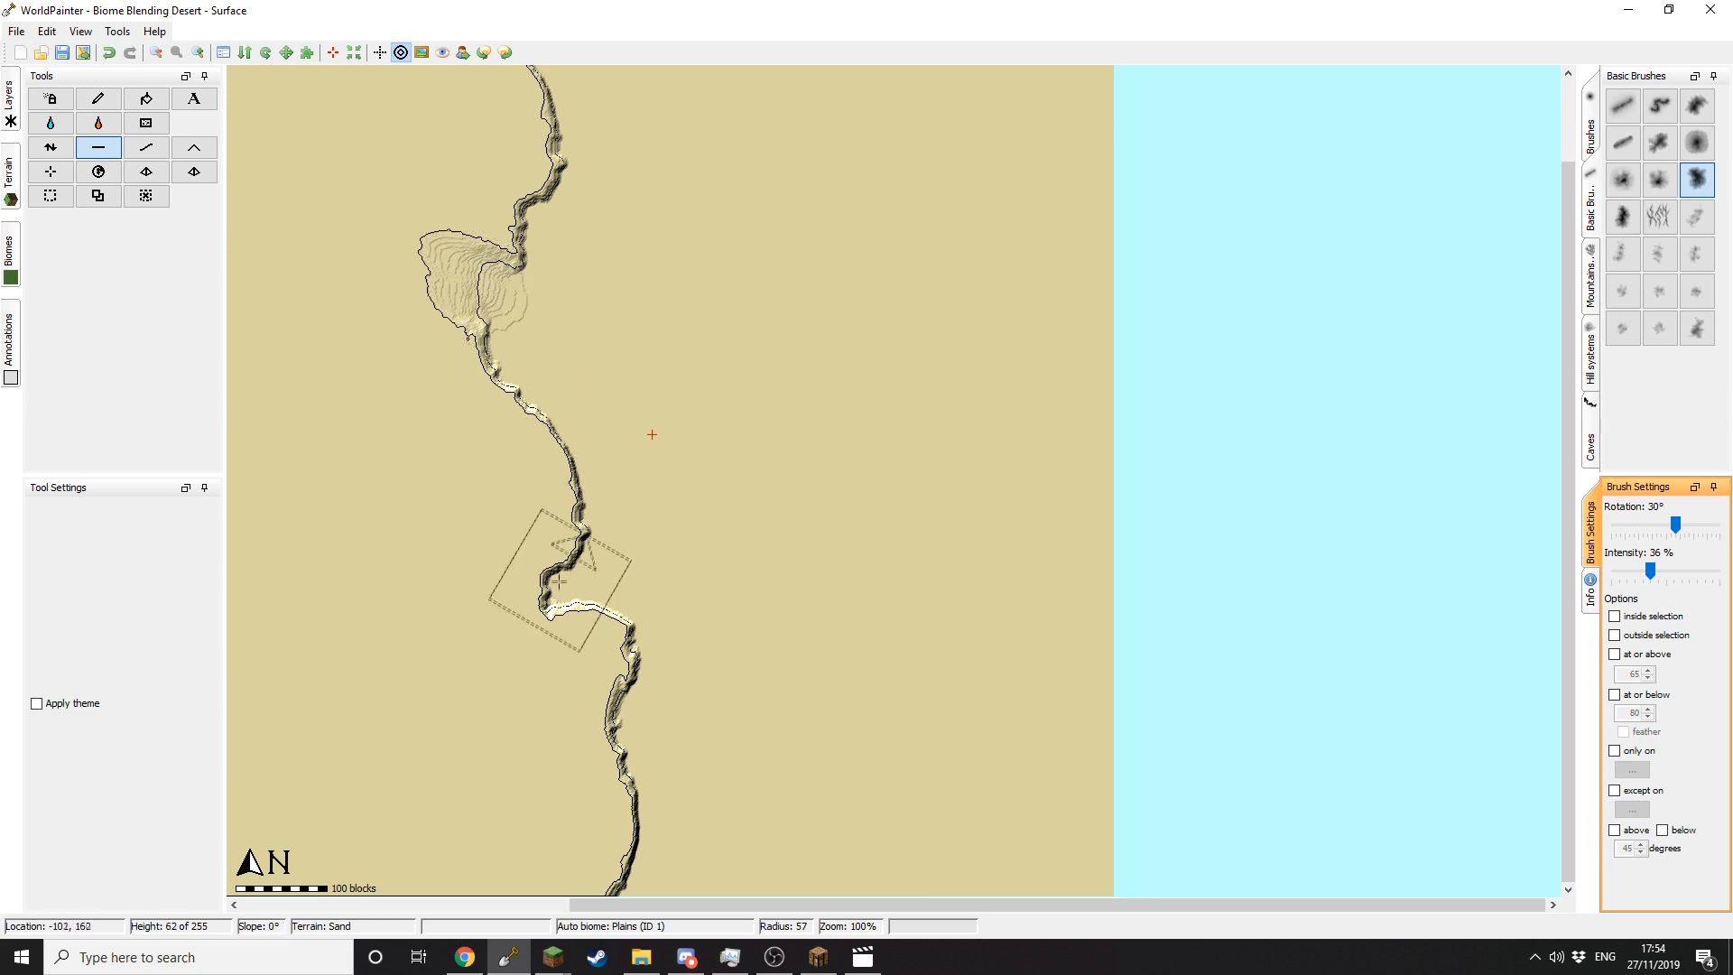
mouse_move(559, 582)
left_mouse_down()
mouse_move(543, 589)
mouse_move(572, 587)
left_mouse_up()
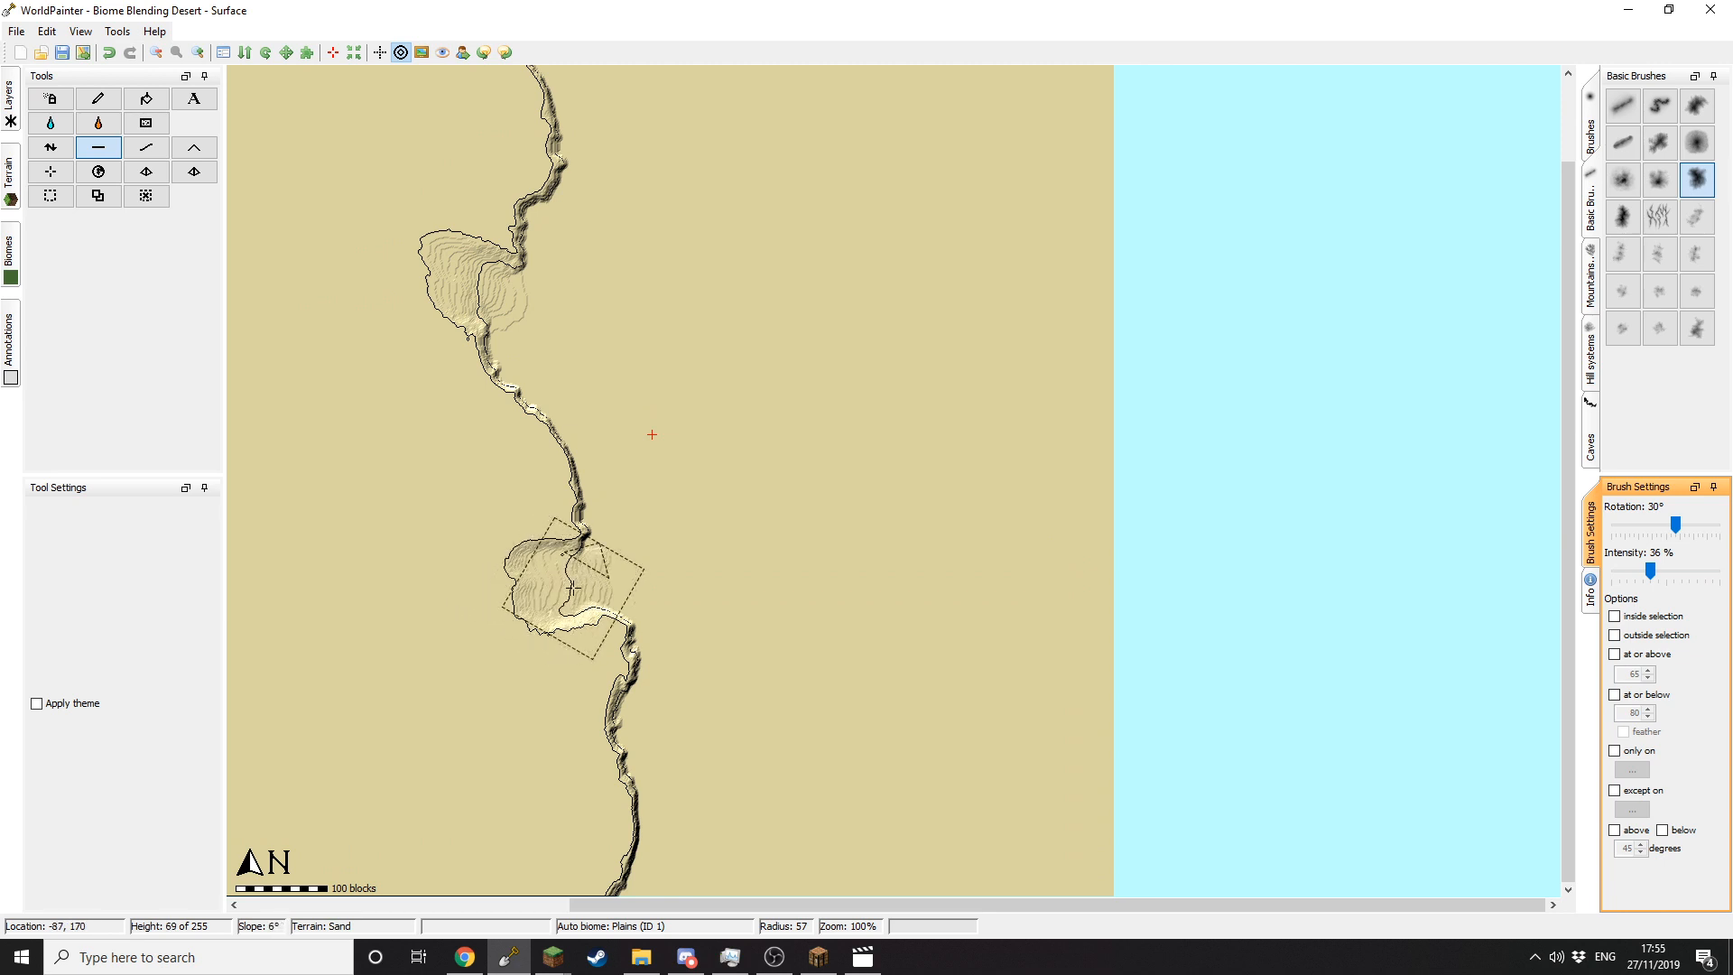
Step: Paint Grass over the western land, restricted to at or above the plateau height
left_click(99, 98)
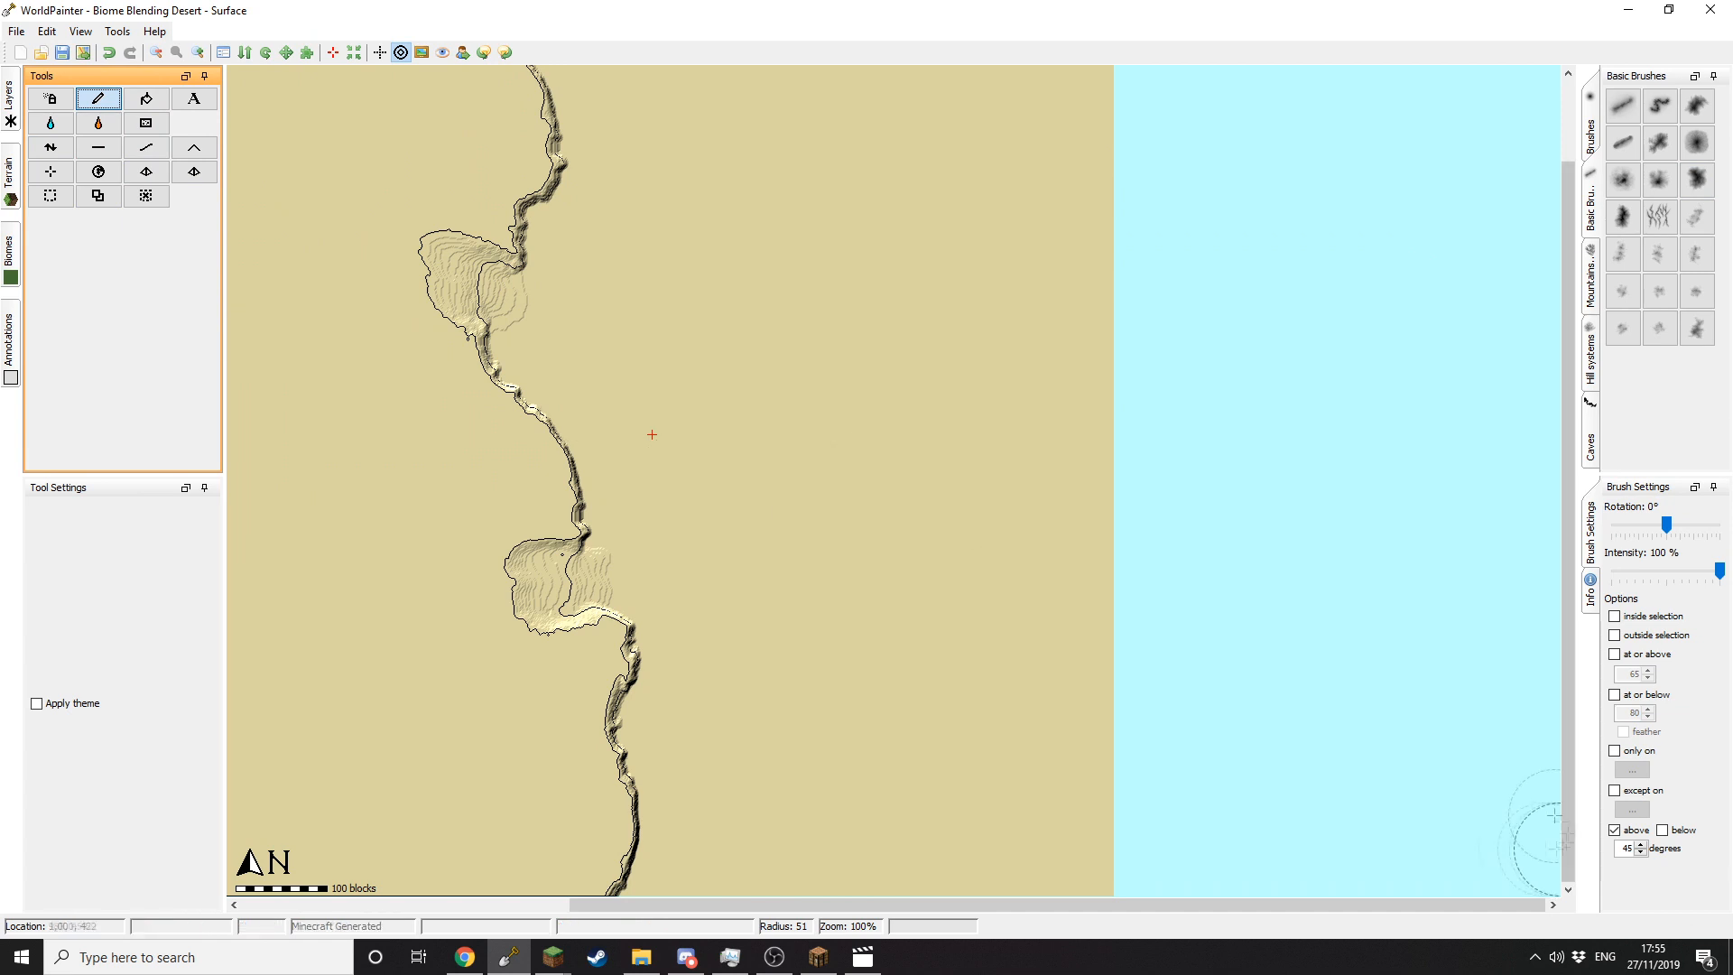
left_click(1614, 831)
left_click(1614, 654)
mouse_move(10, 181)
left_click(39, 119)
scroll(348, 162, "down", 10)
left_click(359, 135)
scroll(371, 150, "down", 14)
left_click_drag(371, 150, 398, 622)
mouse_move(397, 623)
middle_mouse_down()
mouse_move(409, 541)
mouse_move(460, 469)
mouse_move(434, 370)
middle_mouse_up()
Step: Paint Mesa banding on the cliff faces steeper than 45 degrees
left_click(1615, 655)
left_click(1628, 832)
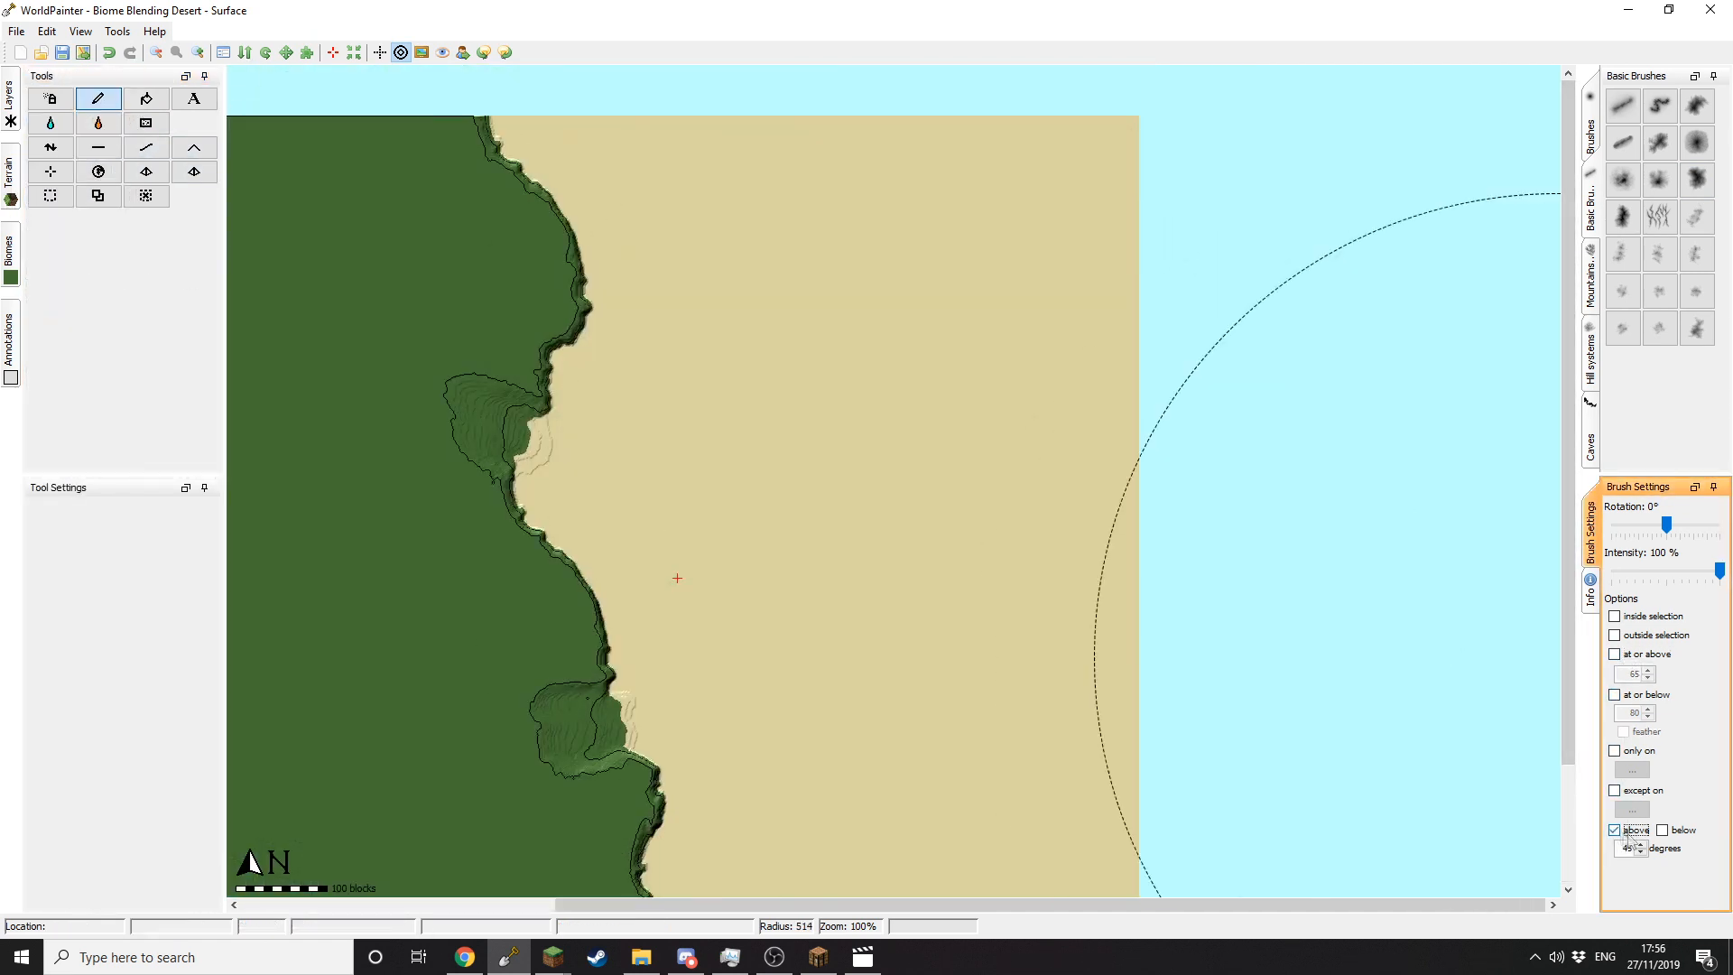
mouse_move(11, 180)
left_click(123, 289)
left_click_drag(560, 379, 624, 853)
middle_click_drag(623, 858, 575, 654)
left_click_drag(575, 654, 628, 382)
middle_click_drag(628, 382, 666, 524)
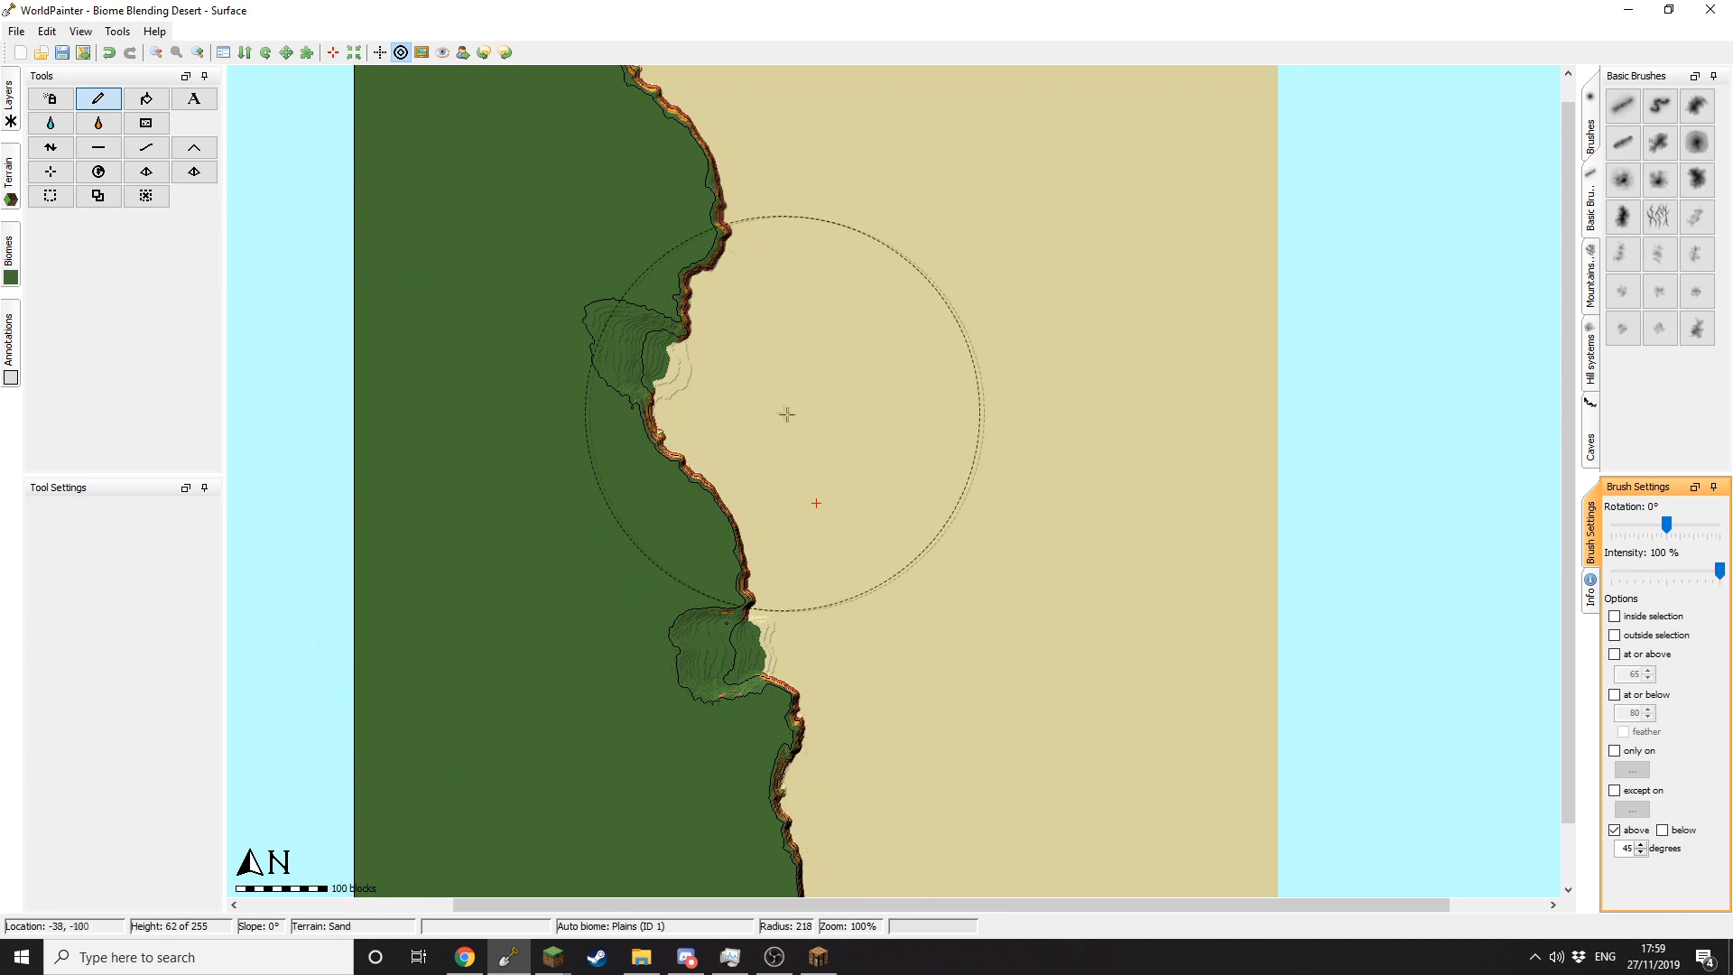
Step: Shrink the brush radius from 218 to 176 with the scroll wheel
scroll(835, 513, "down", 2)
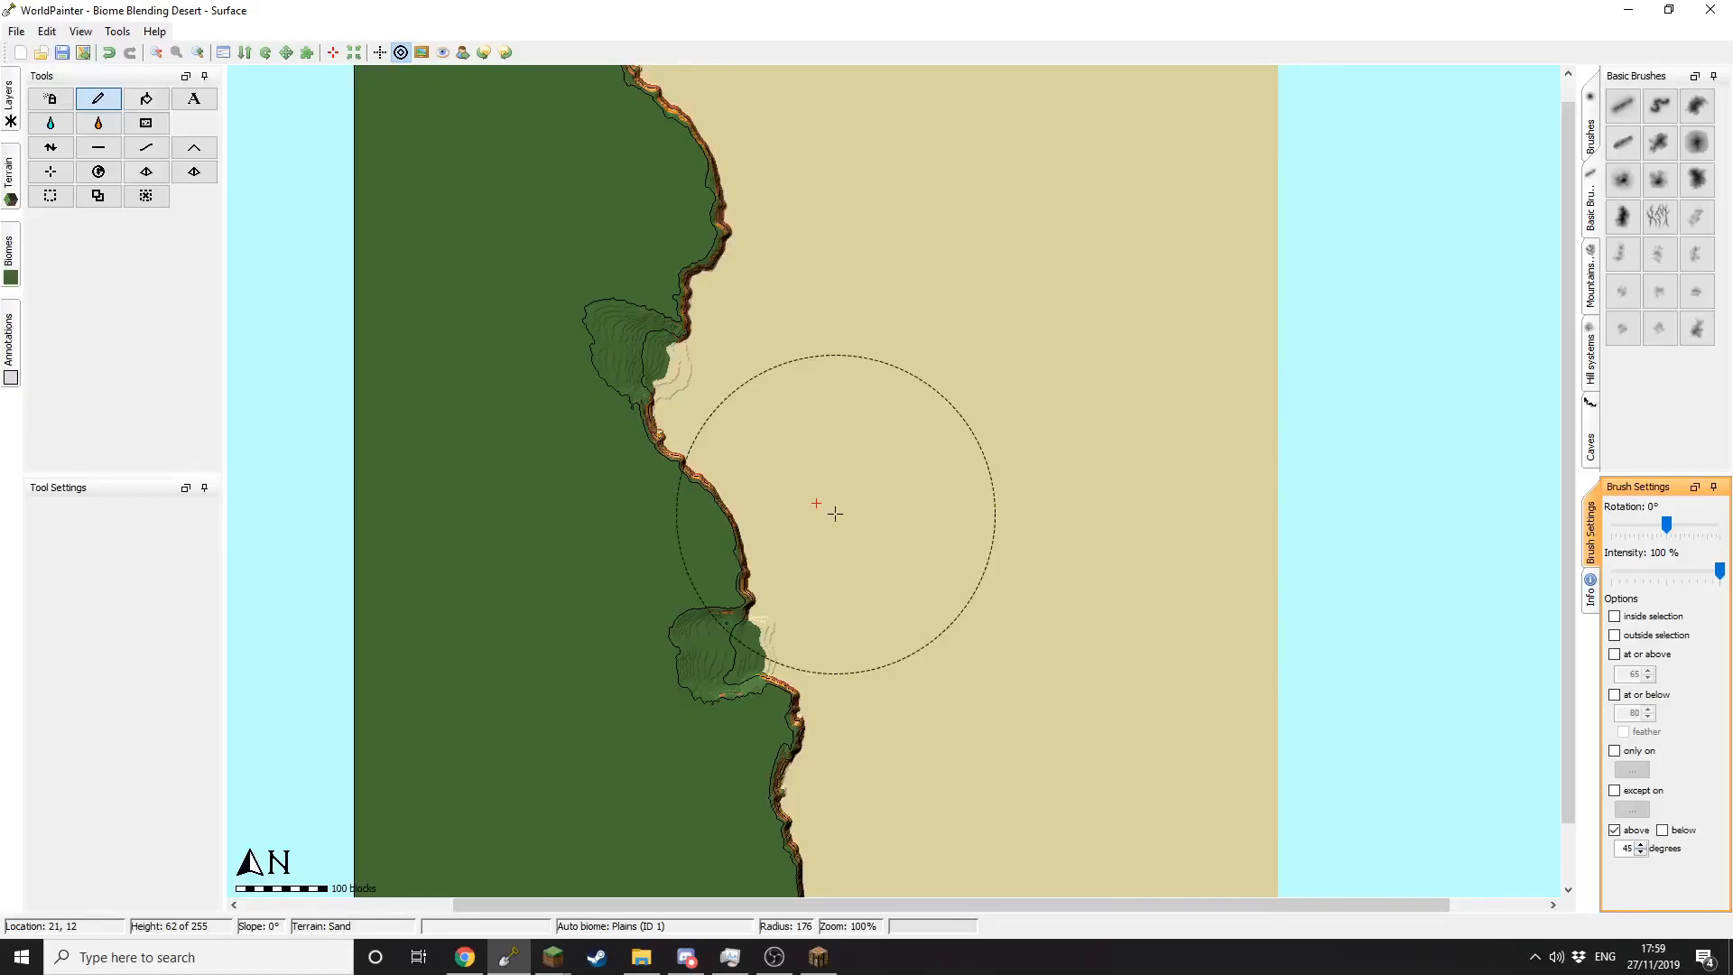